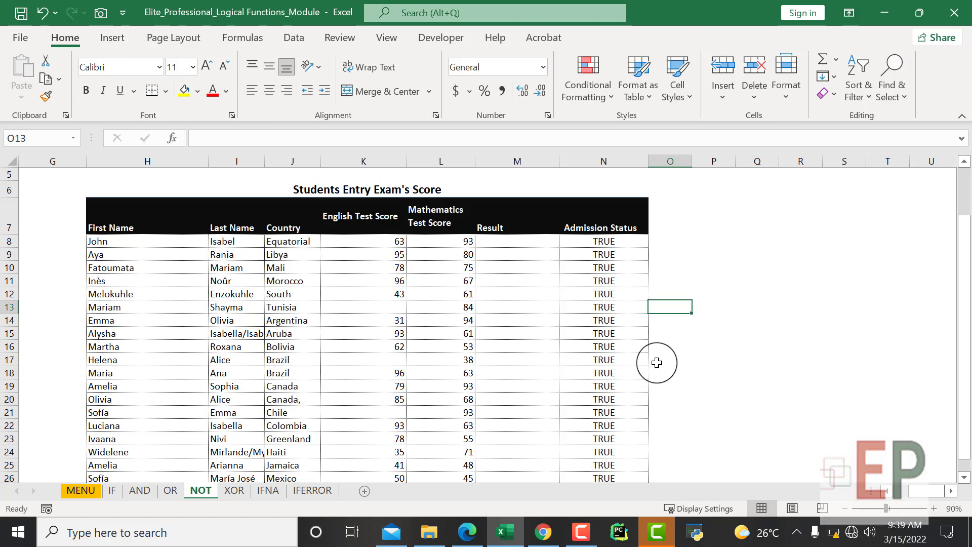
# Enter the formula =NOT(K8=L8) in cell M8 of the Result column and check the cells it compares.
pyautogui.click(499, 243)
pyautogui.write('=No')
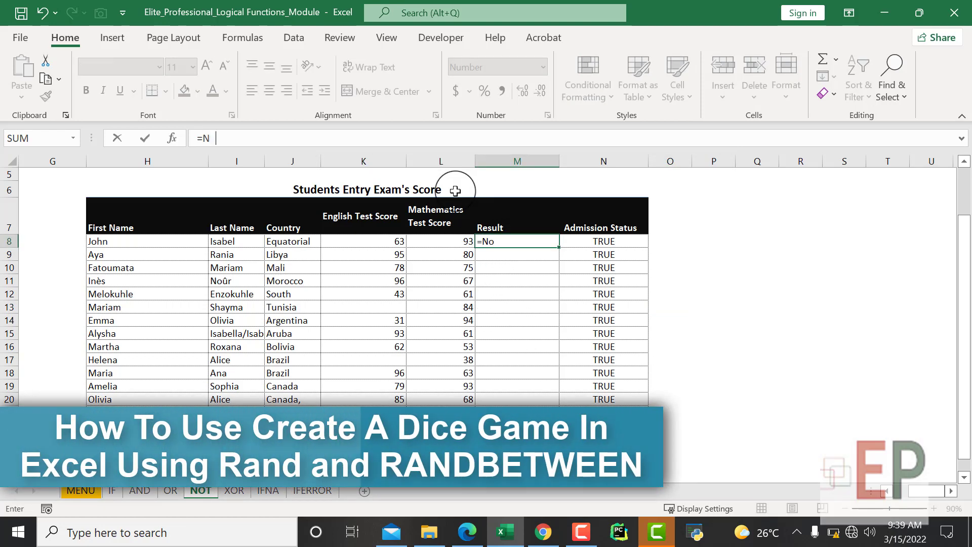
pyautogui.write('t')
pyautogui.press('Tab')
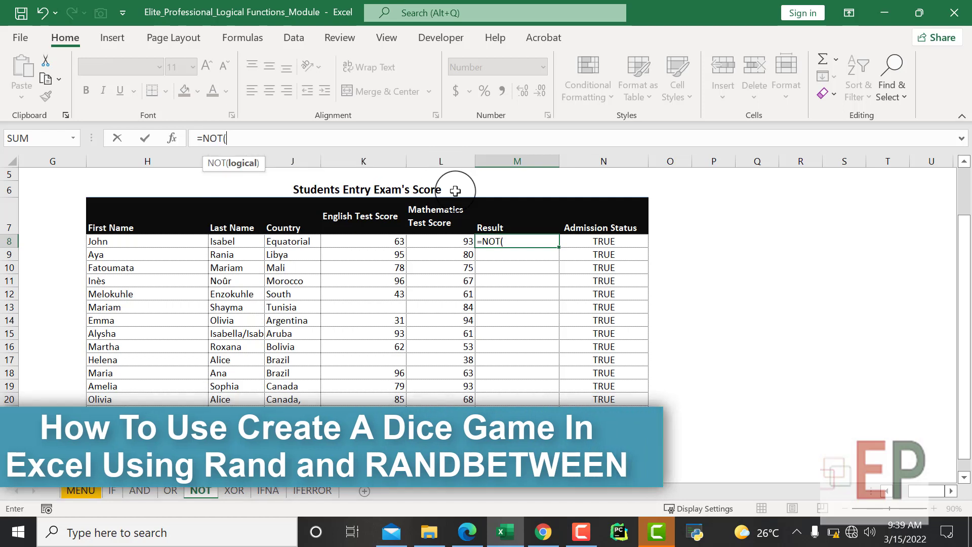
pyautogui.press('BackSpace')
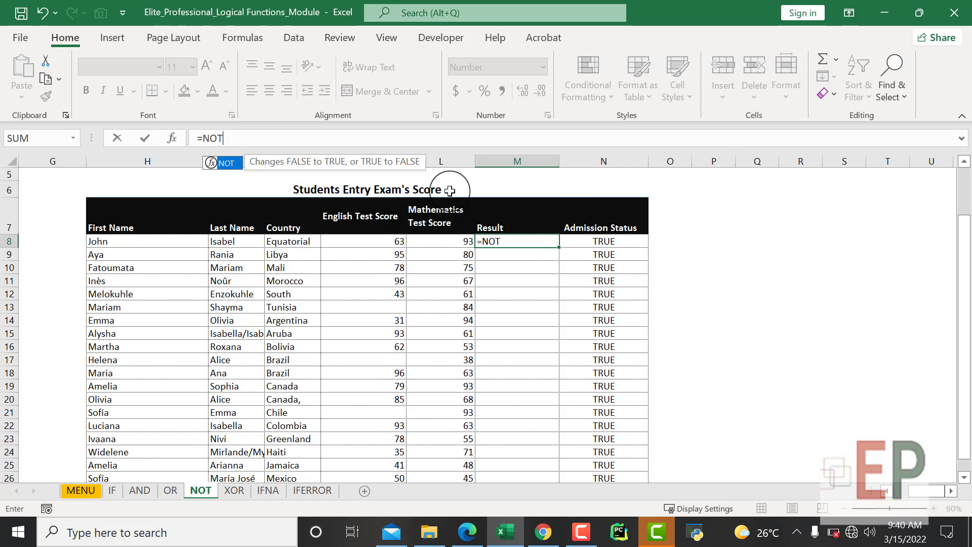
pyautogui.write('(')
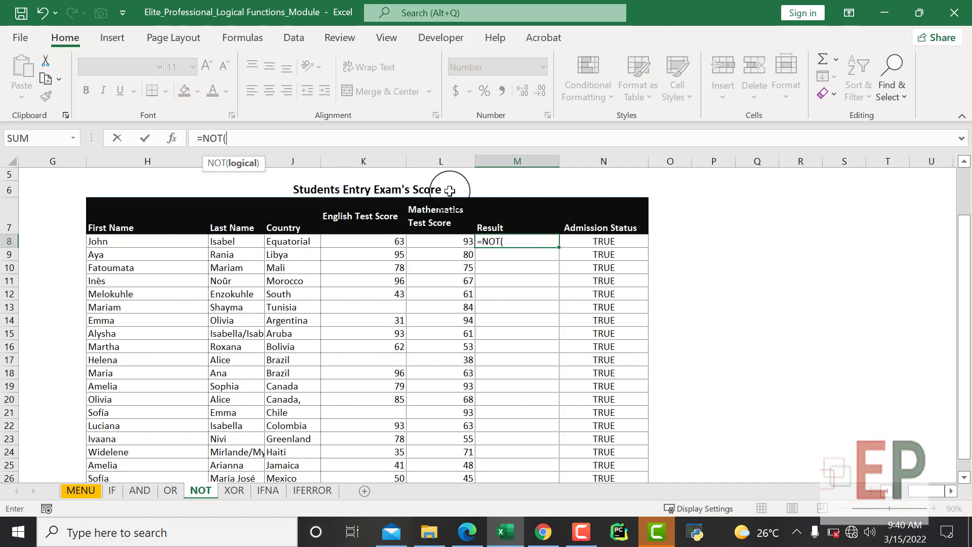
pyautogui.click(398, 238)
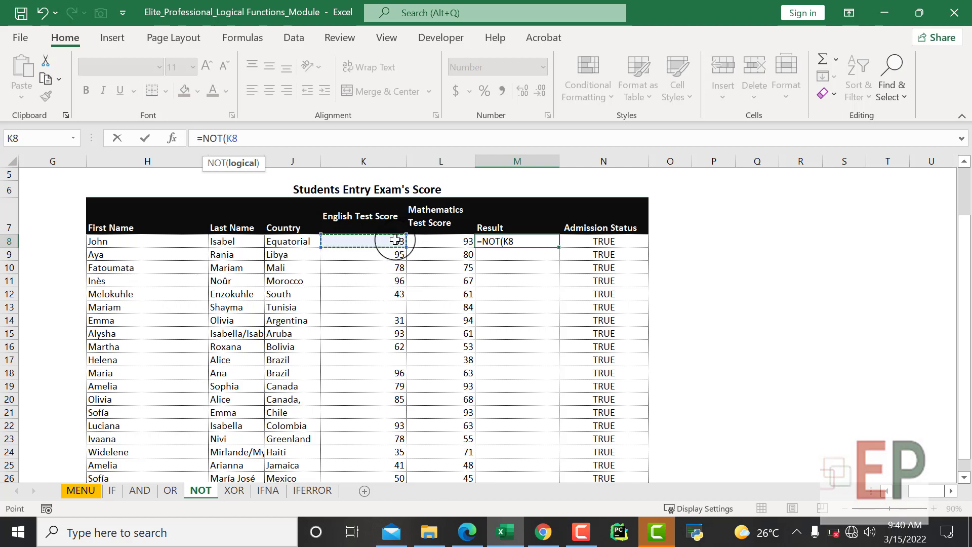
pyautogui.write('=')
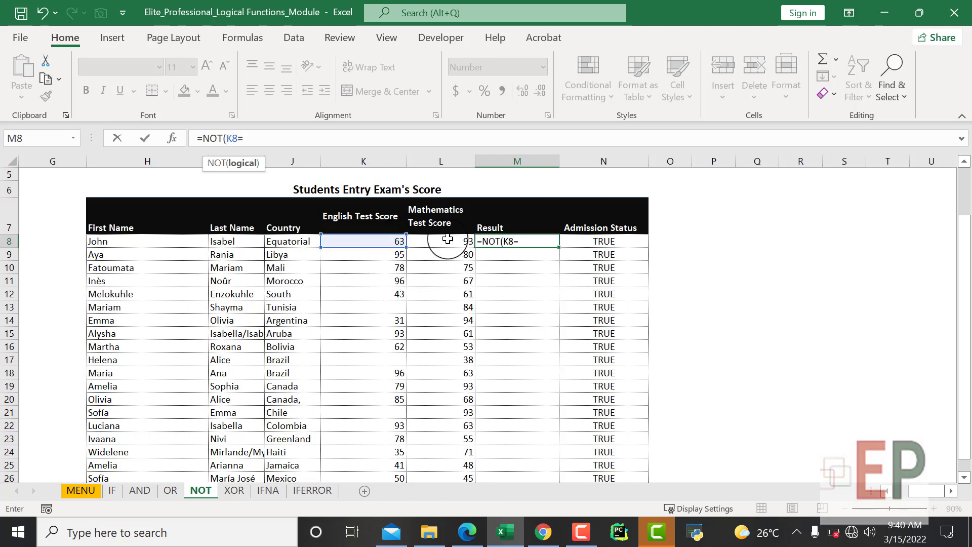
pyautogui.click(448, 239)
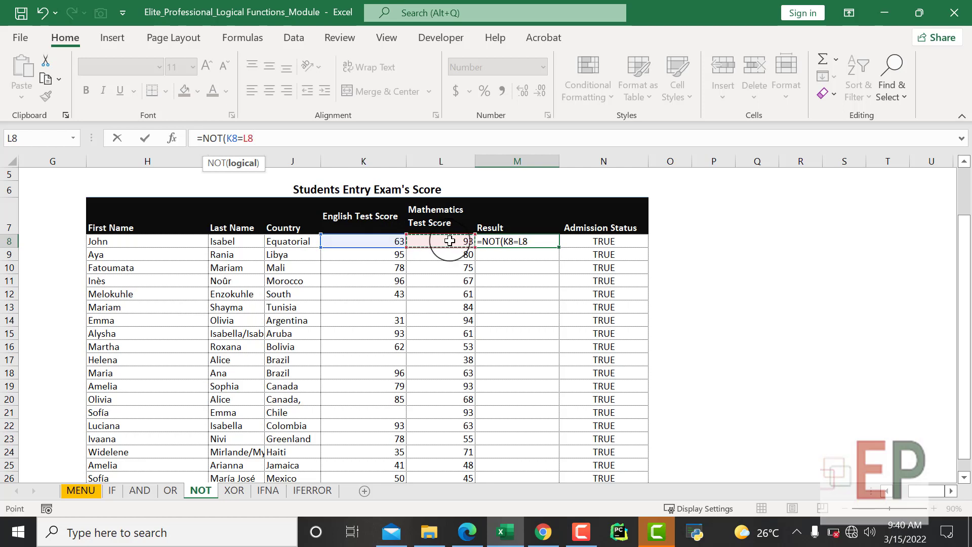
pyautogui.write(')')
pyautogui.press('Return')
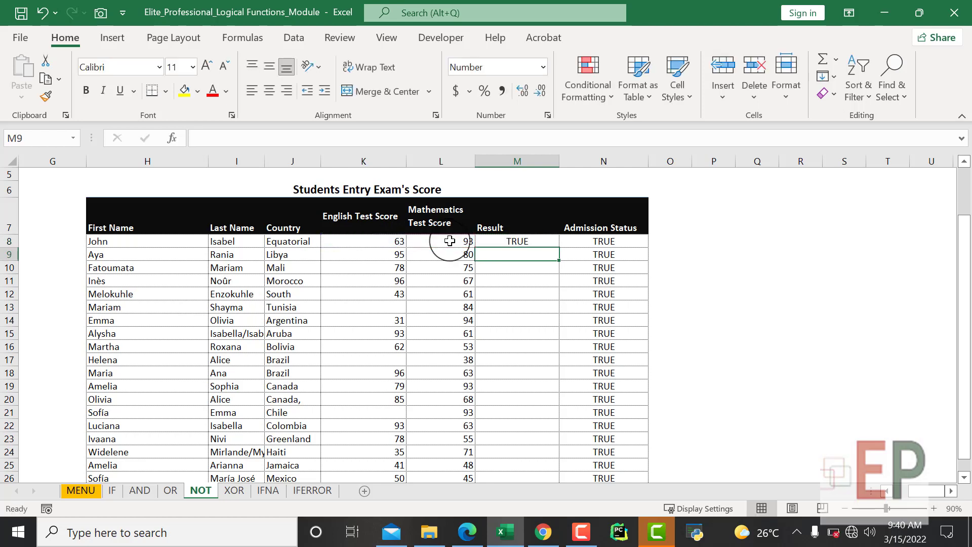
pyautogui.click(393, 242)
pyautogui.click(450, 242)
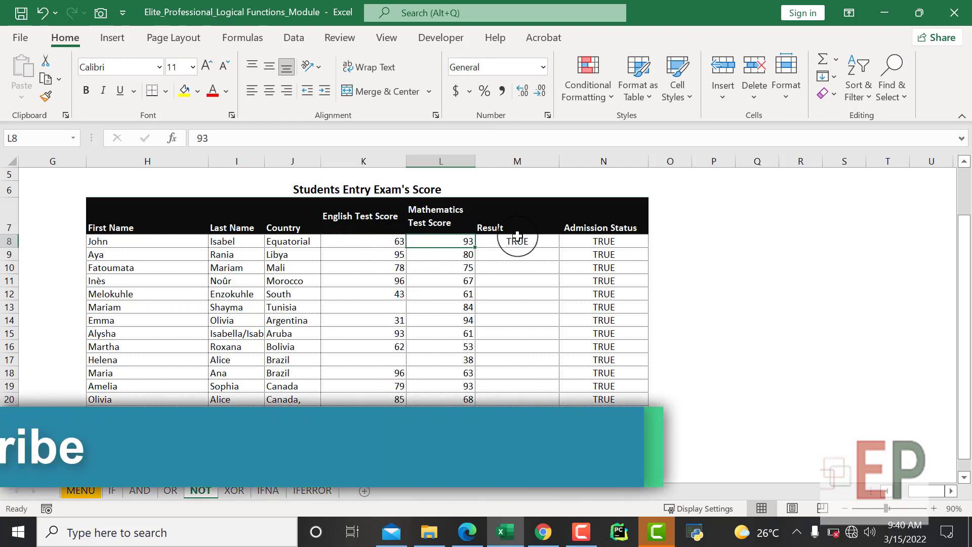
pyautogui.click(517, 238)
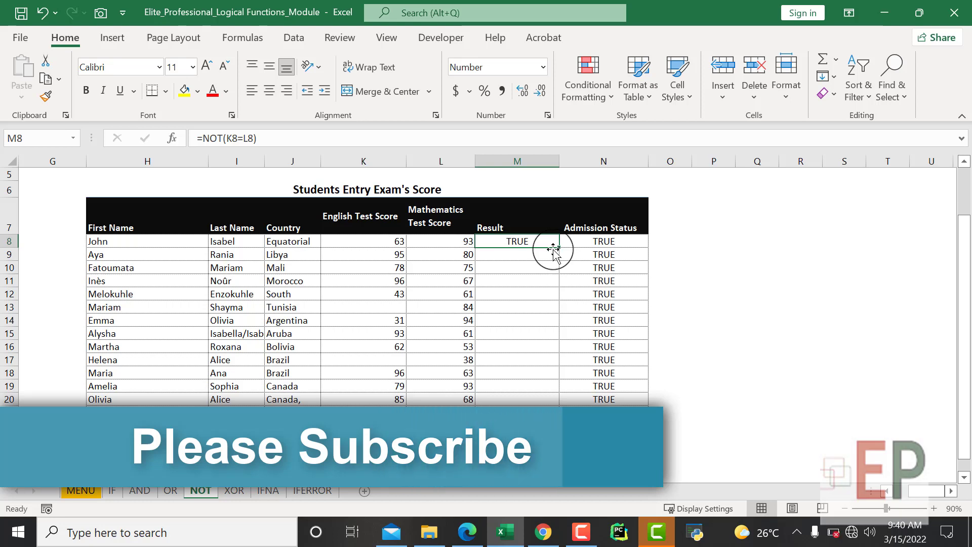
# Enter =K8=L8 in cell O8 beside the table and fill it down through all student rows.
pyautogui.click(669, 241)
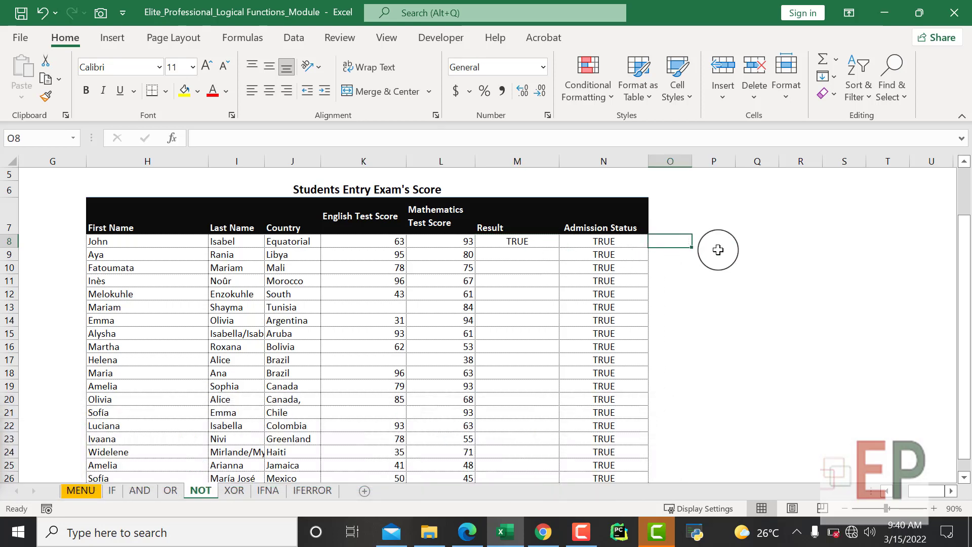
pyautogui.write('=')
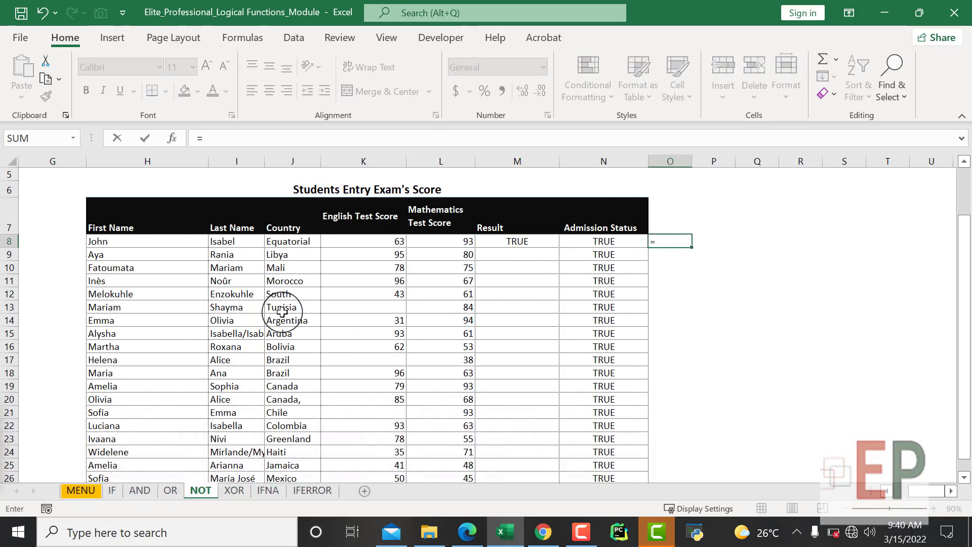
pyautogui.click(379, 242)
pyautogui.write('=')
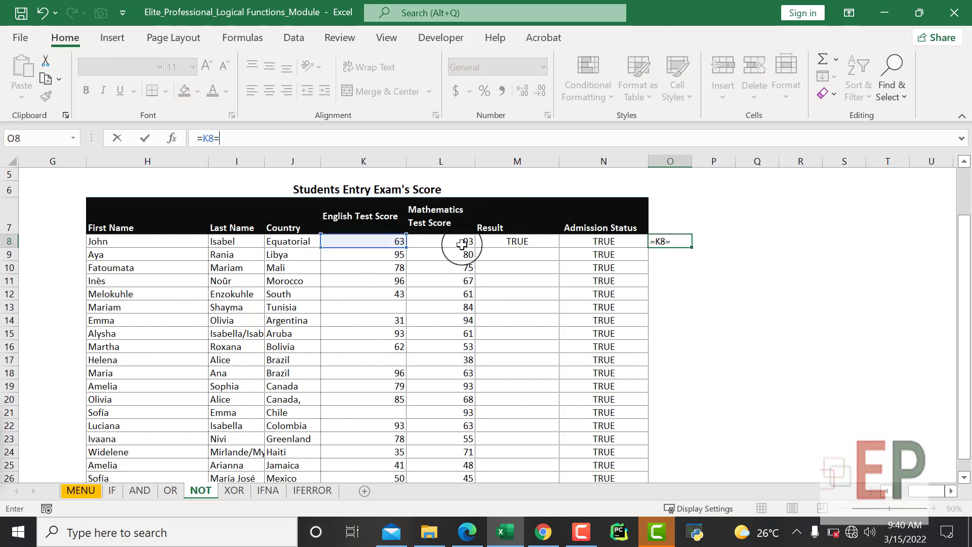
pyautogui.click(462, 245)
pyautogui.press('Return')
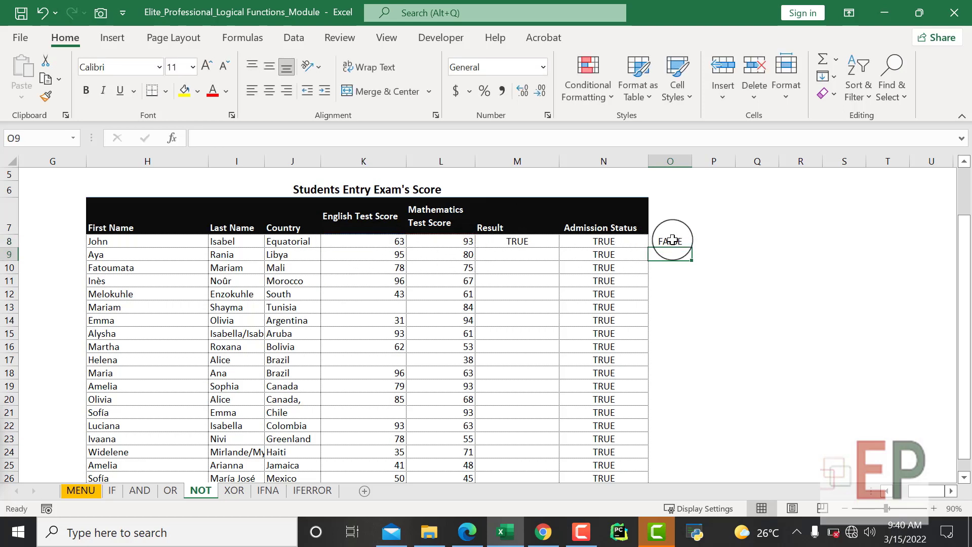
pyautogui.click(672, 241)
pyautogui.doubleClick(692, 247)
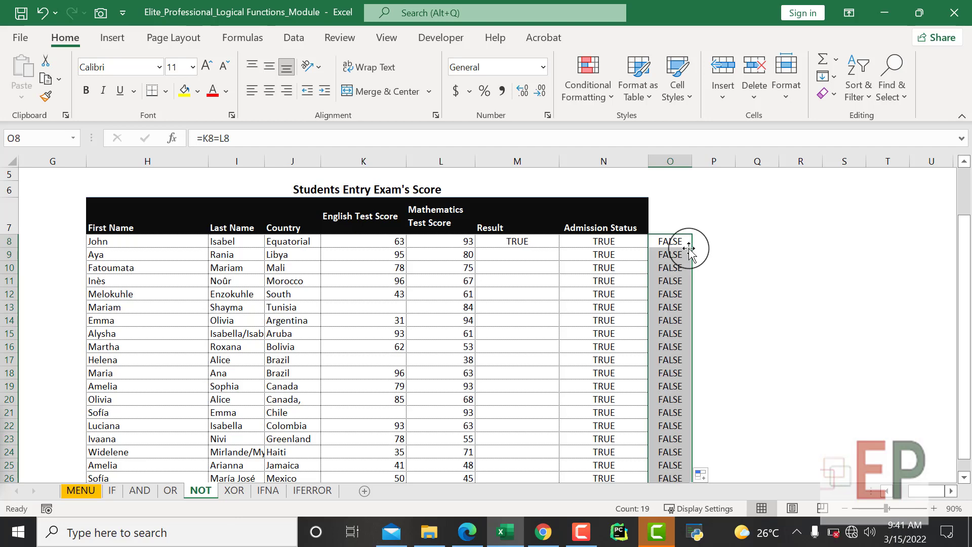
pyautogui.scroll(-5, 697, 360)
pyautogui.scroll(5, 698, 363)
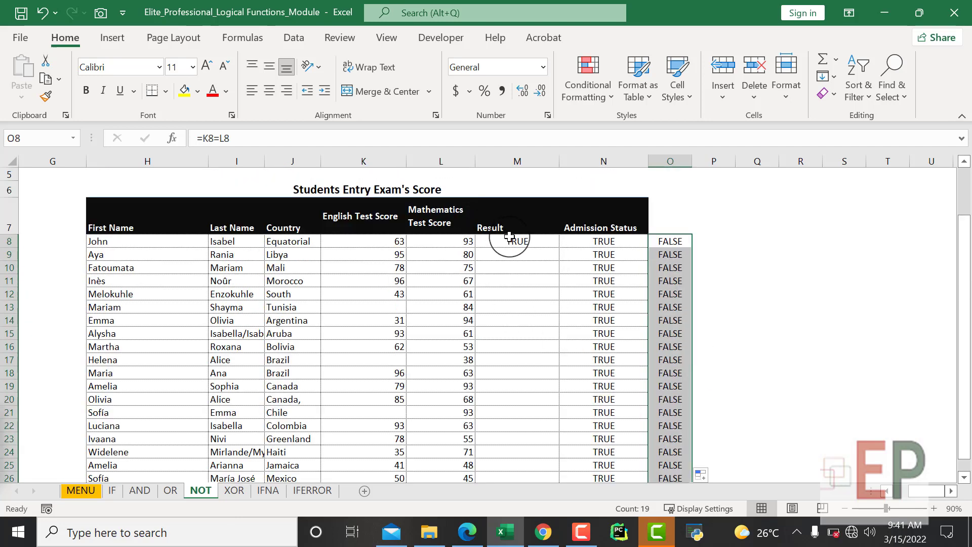
# Fill the NOT formula from M8 down the Result column to the last student row.
pyautogui.click(553, 238)
pyautogui.doubleClick(558, 246)
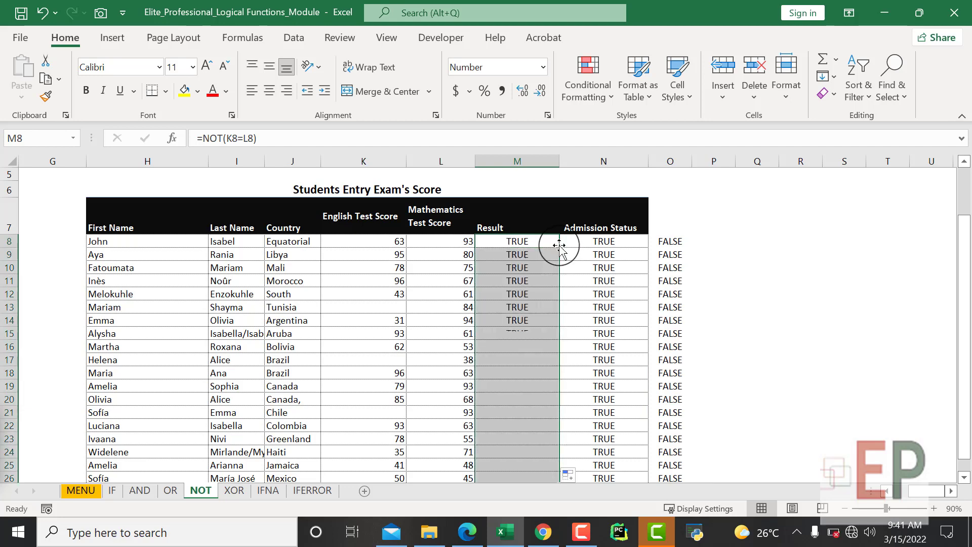
pyautogui.scroll(-5, 512, 275)
pyautogui.scroll(6, 514, 270)
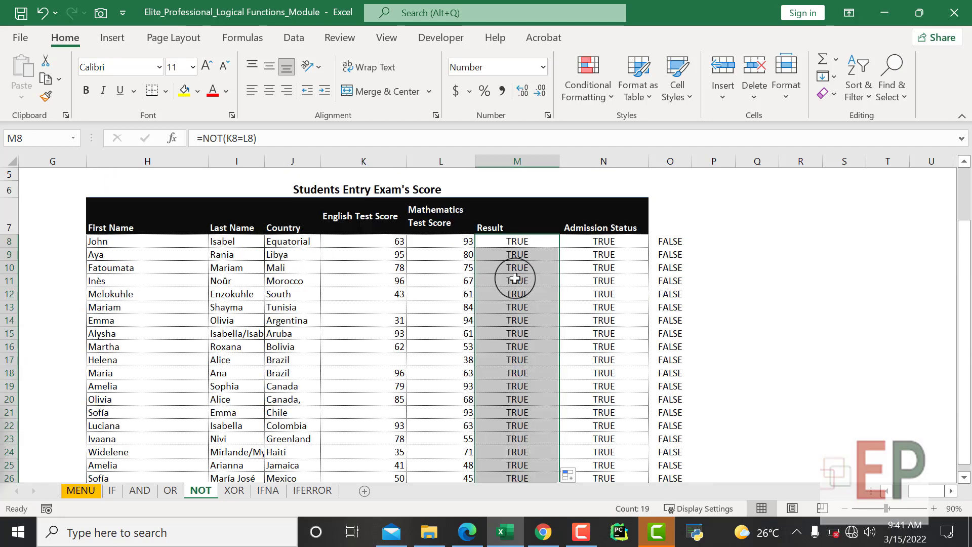
# Compare the NOT results in column M with the plain equality tests in column O.
pyautogui.scroll(-1, 513, 274)
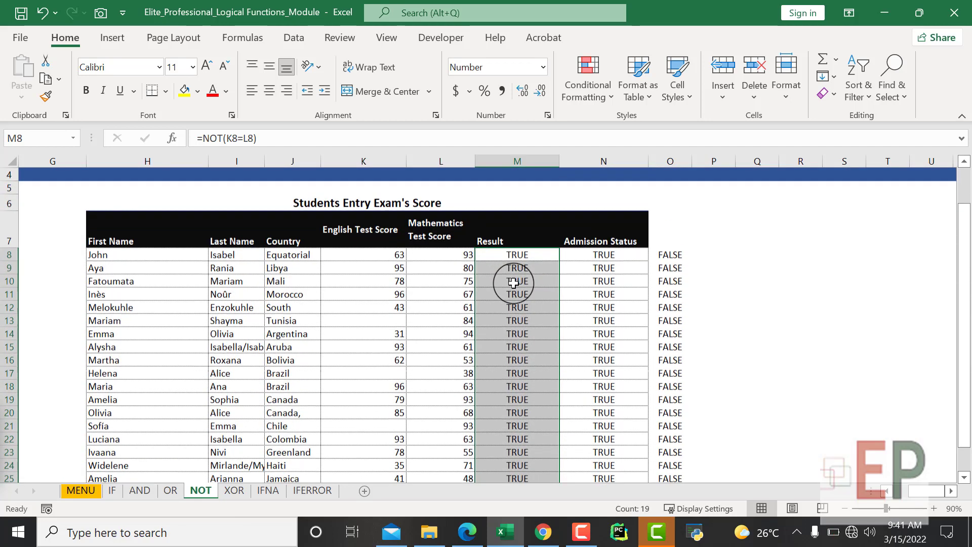
pyautogui.click(671, 255)
pyautogui.click(709, 281)
pyautogui.click(521, 255)
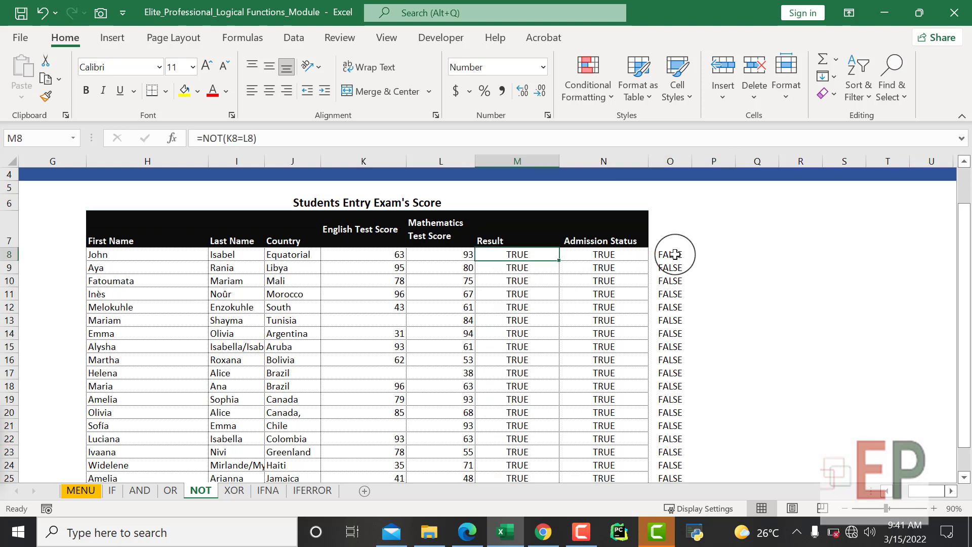
pyautogui.click(675, 254)
pyautogui.click(523, 258)
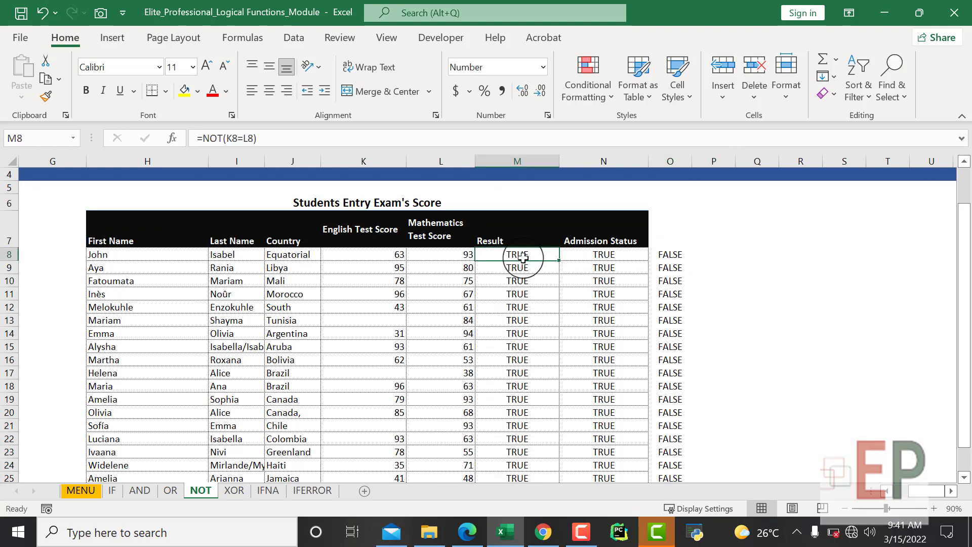
pyautogui.click(514, 306)
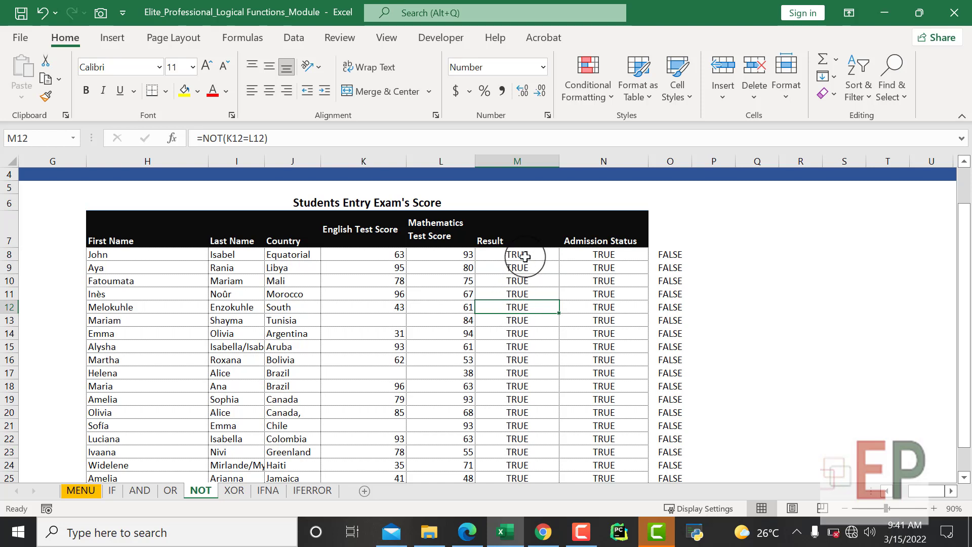
# Clear all formulas from the Result column, M8 through M26, and return to cell M8.
pyautogui.moveTo(525, 256); pyautogui.dragTo(508, 342)
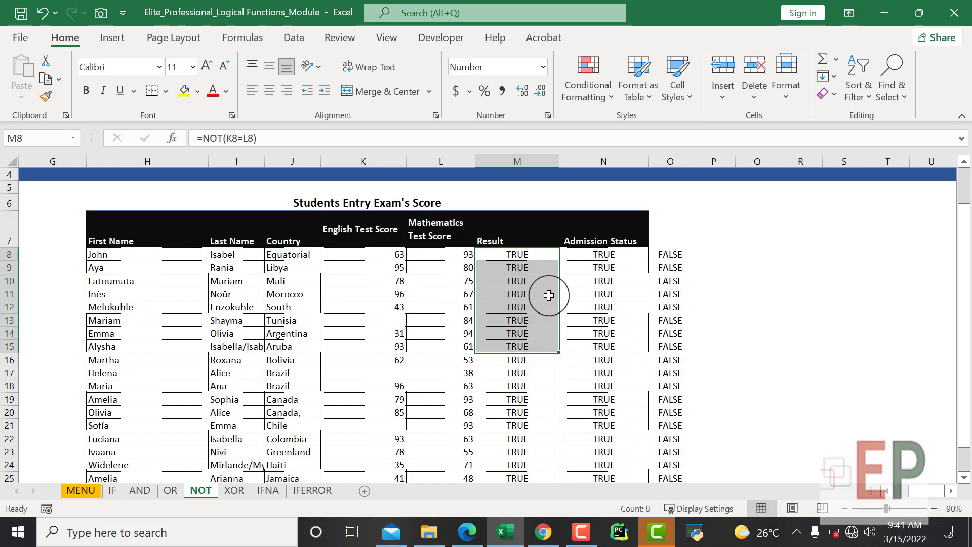
pyautogui.hotkey('ctrl', 'shift', 'Down')
pyautogui.press('Delete')
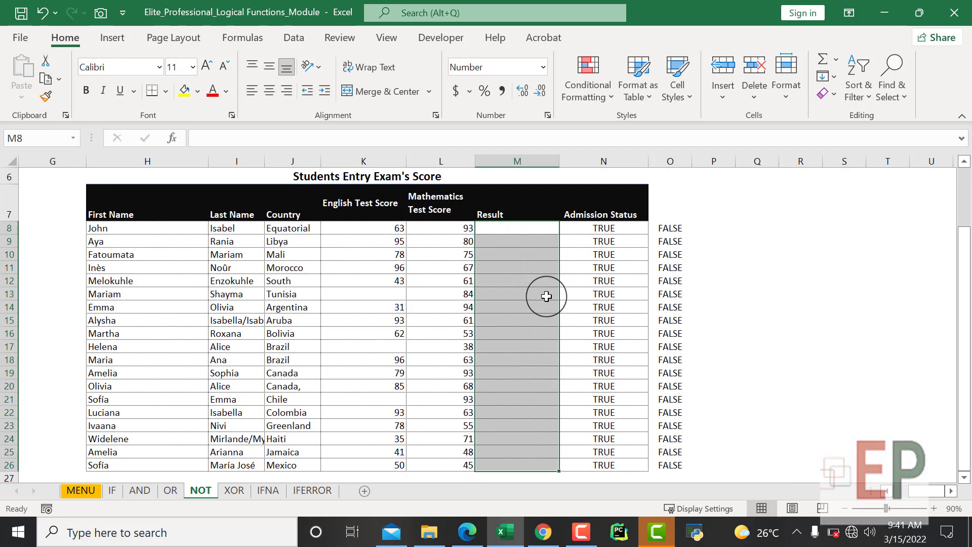
pyautogui.scroll(2, 547, 296)
pyautogui.click(509, 310)
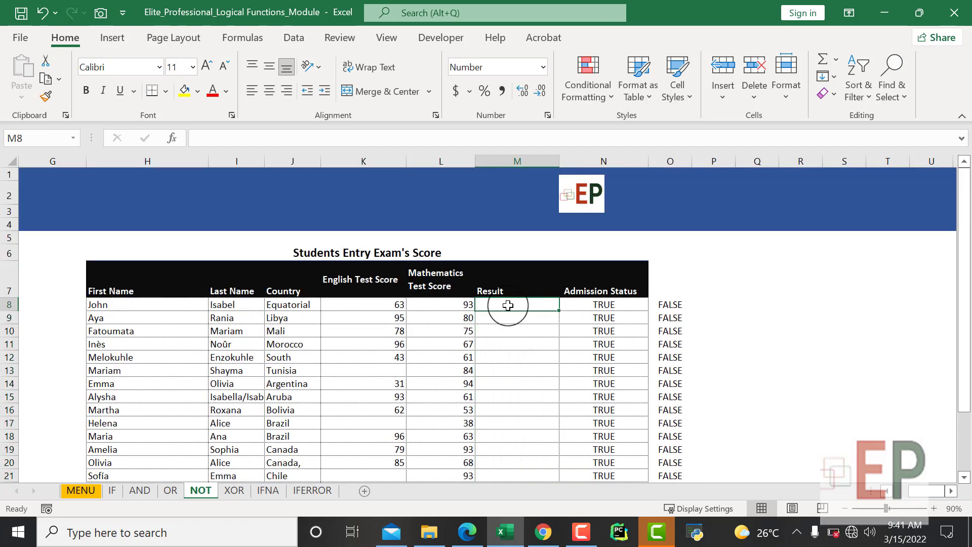
pyautogui.scroll(-2, 357, 327)
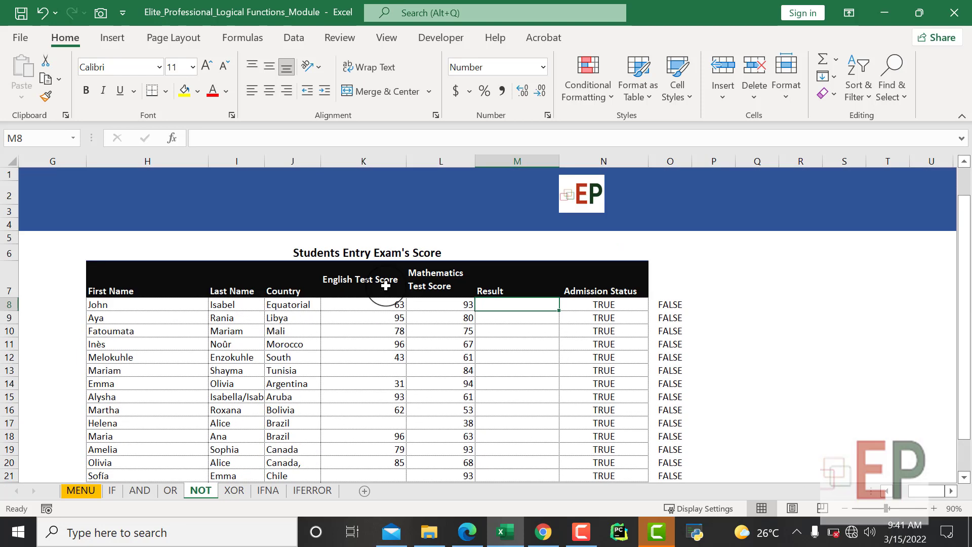
pyautogui.scroll(2, 386, 288)
pyautogui.write('=')
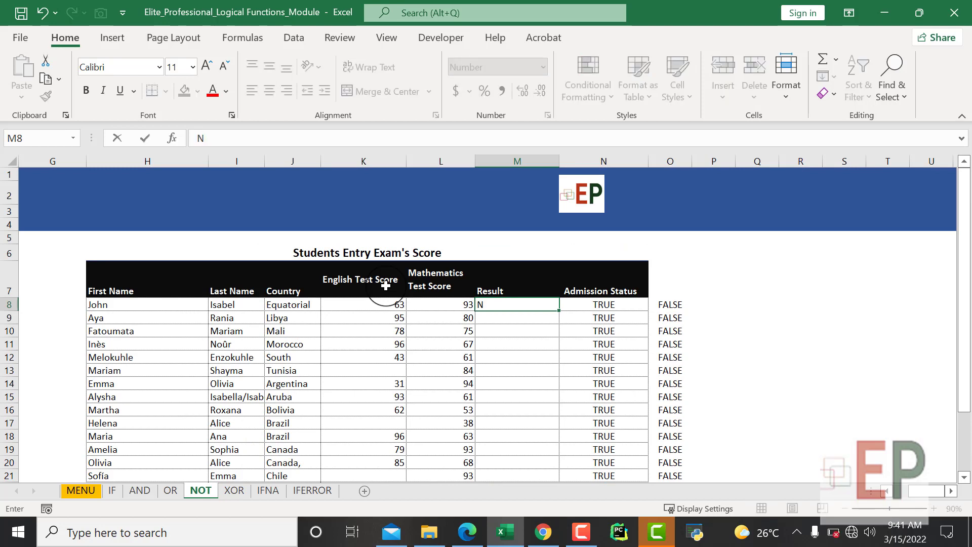
pyautogui.write('not')
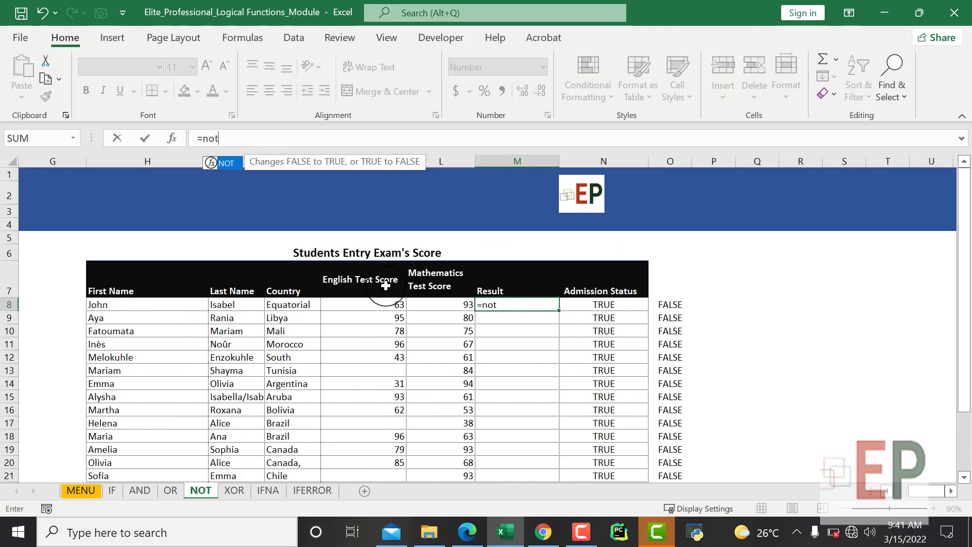
pyautogui.press('Tab')
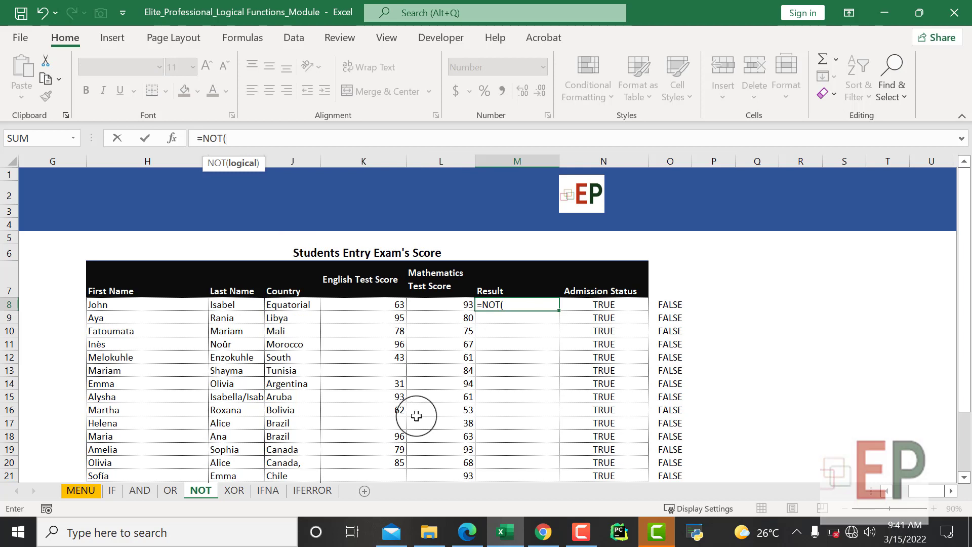
pyautogui.press('BackSpace')
pyautogui.press('BackSpace')
pyautogui.press('BackSpace')
pyautogui.press('BackSpace')
pyautogui.press('BackSpace')
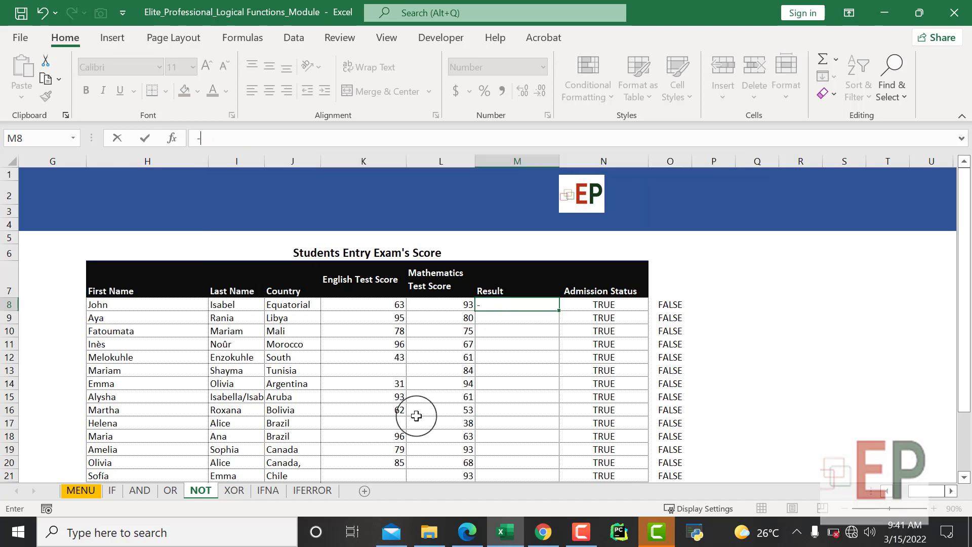
# Enter =ISBLANK(K8) in cell M8 to test for a missing English score and fill it down the Result column.
pyautogui.write('=isblan')
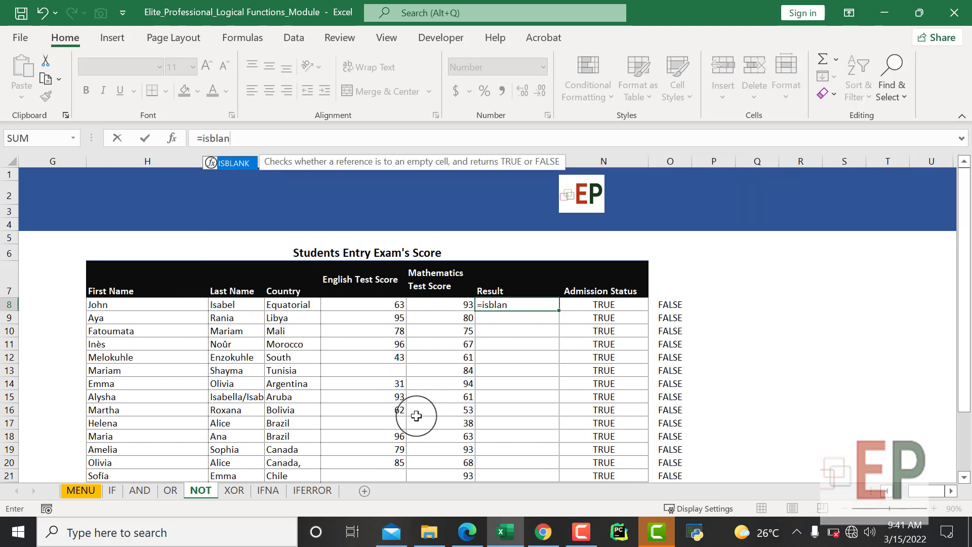
pyautogui.press('Tab')
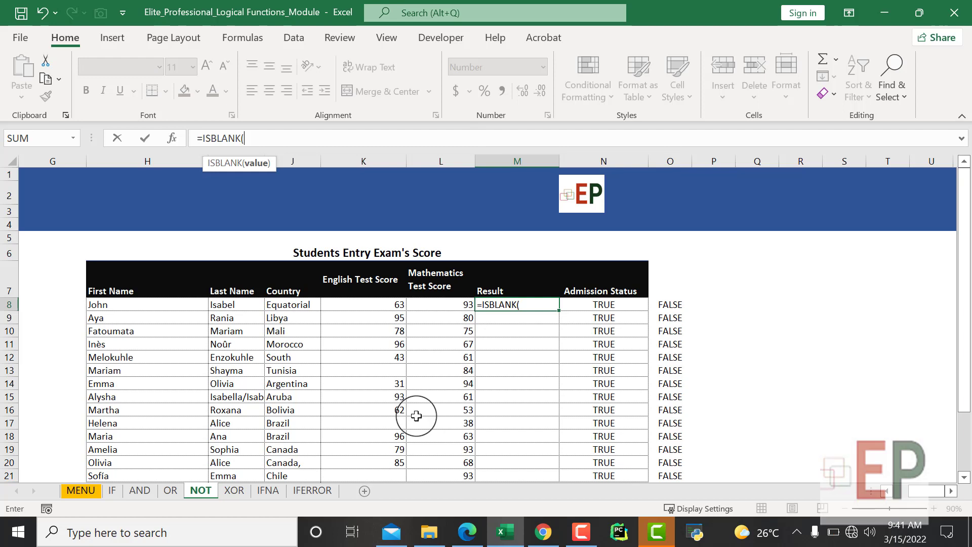
pyautogui.click(389, 305)
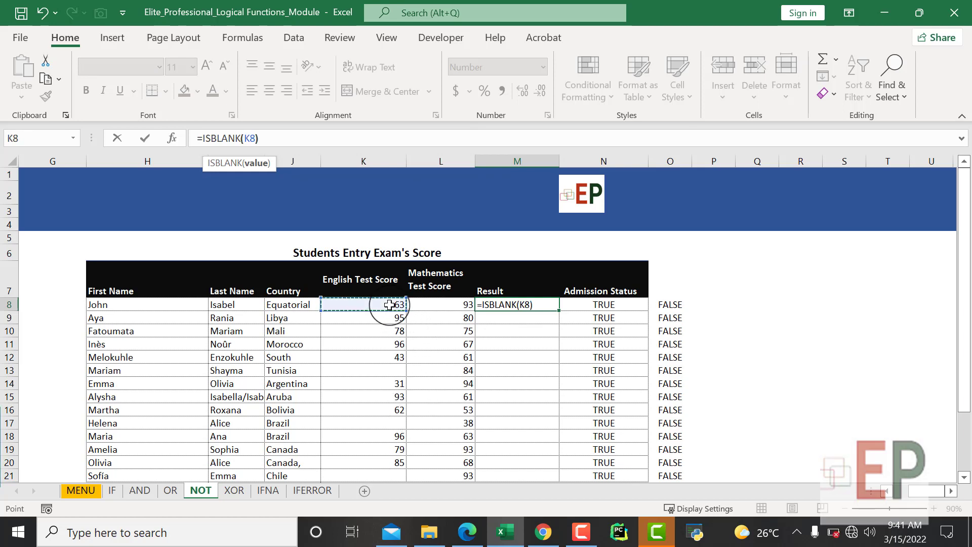
pyautogui.press('Return')
pyautogui.click(518, 303)
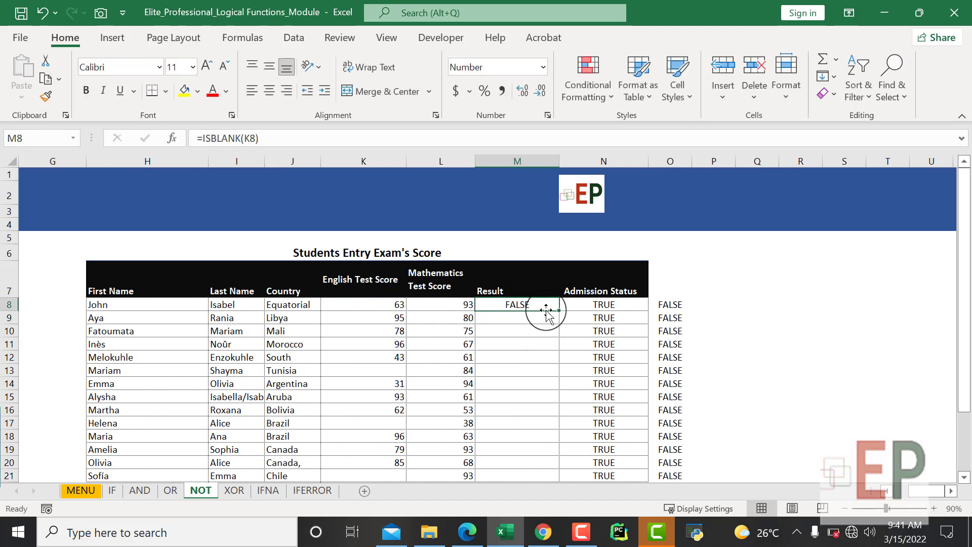
pyautogui.doubleClick(559, 310)
pyautogui.scroll(-1, 558, 310)
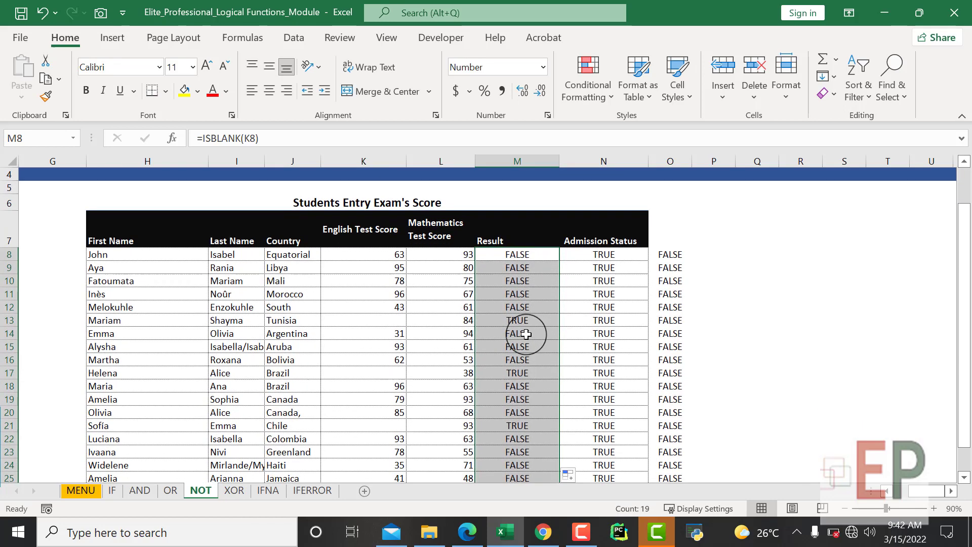
# Check the blank English Test Score cells K13, K17 and K21 against their ISBLANK results in column M.
pyautogui.click(395, 320)
pyautogui.click(395, 373)
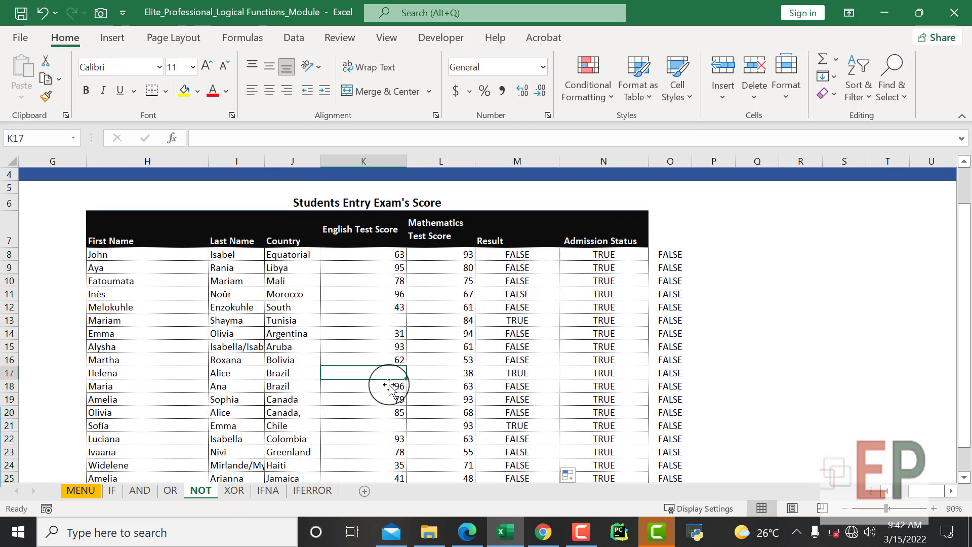
pyautogui.click(389, 426)
pyautogui.scroll(-2, 481, 372)
pyautogui.scroll(3, 499, 354)
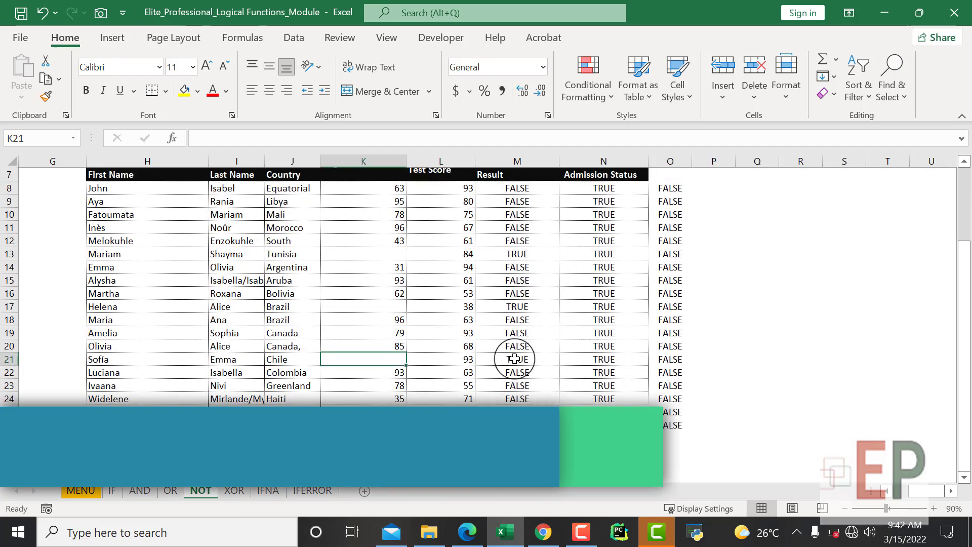
# Clear all ISBLANK formulas from the Result column, M8 through M26, and return to cell M8.
pyautogui.click(500, 308)
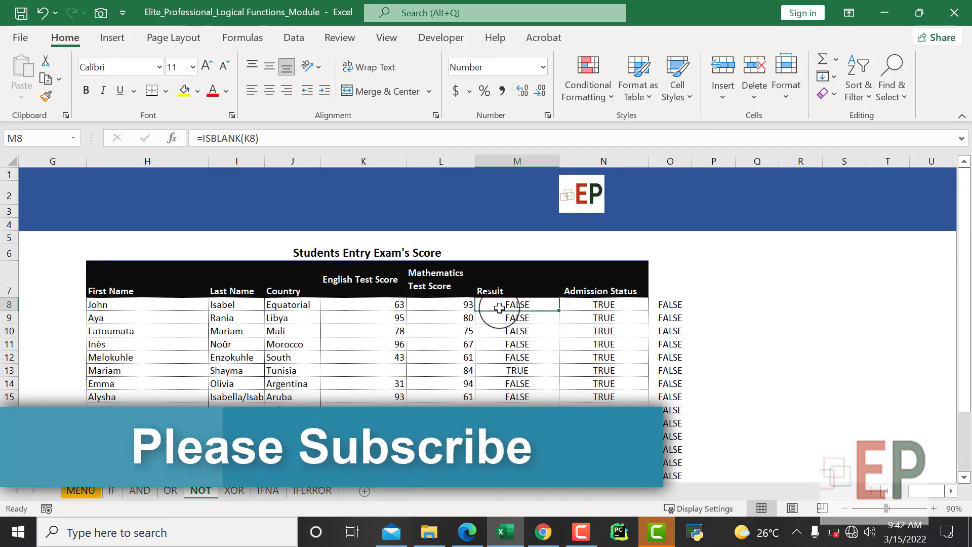
pyautogui.hotkey('ctrl', 'shift', 'Down')
pyautogui.press('Delete')
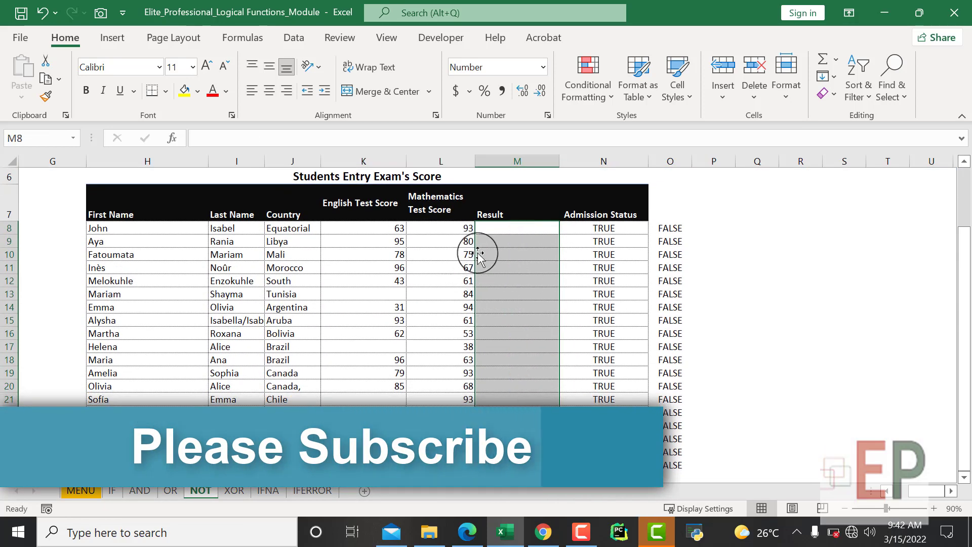
pyautogui.click(493, 228)
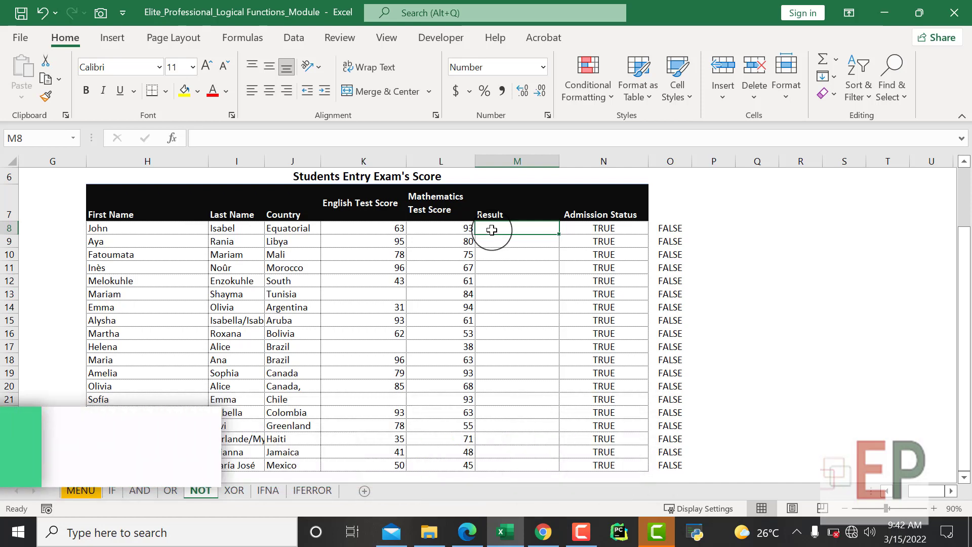
# Begin a formula in M8 with an IF function whose logical test opens with NOT, as =IF(NOT(.
pyautogui.write('=not')
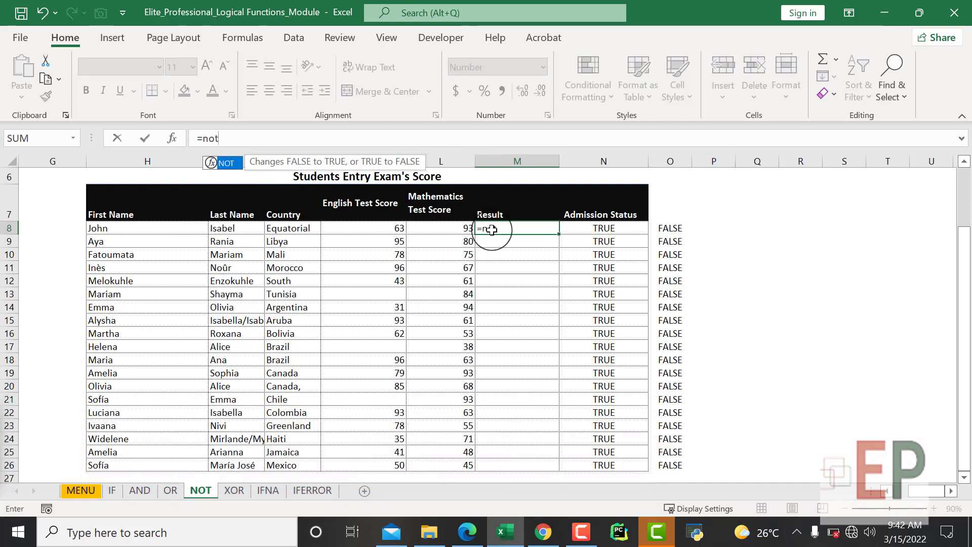
pyautogui.press('BackSpace')
pyautogui.press('BackSpace')
pyautogui.press('BackSpace')
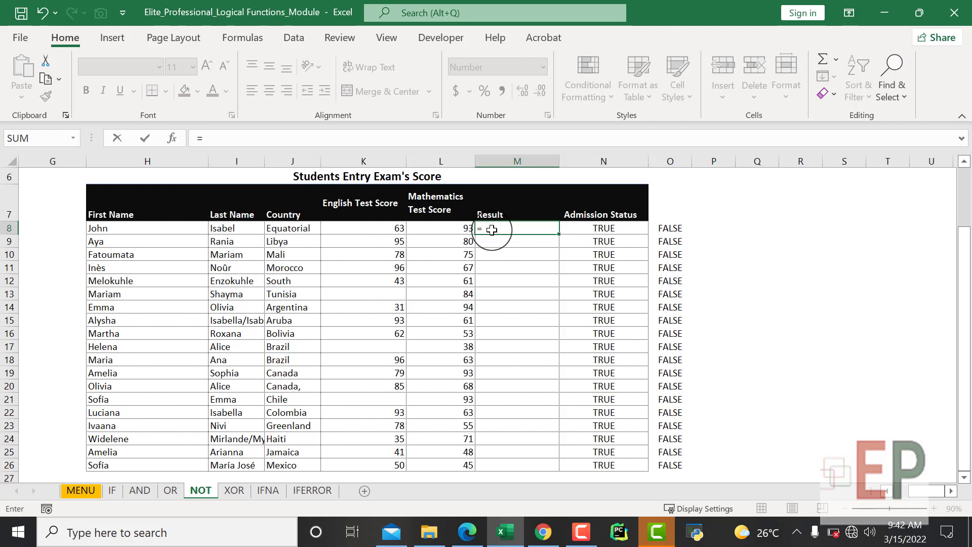
pyautogui.write('if')
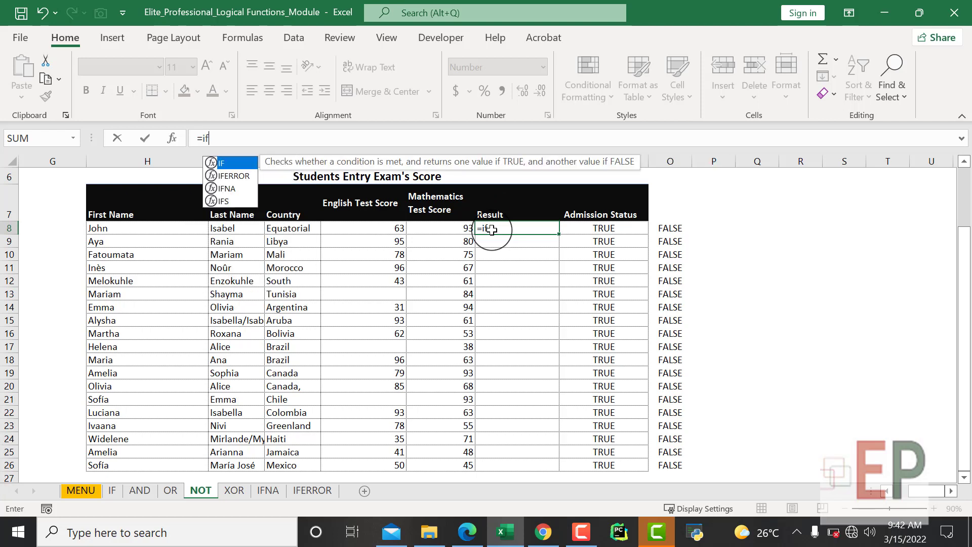
pyautogui.press('Tab')
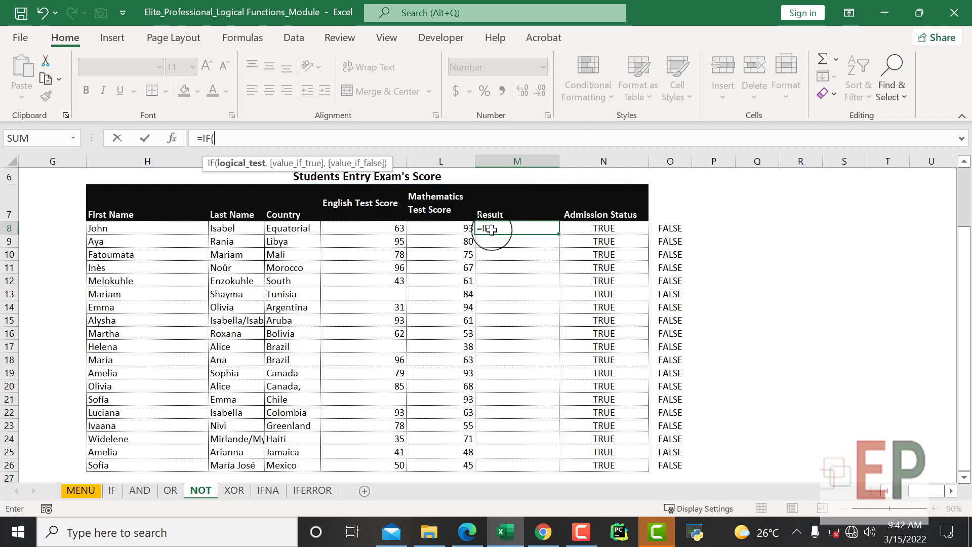
pyautogui.write('not')
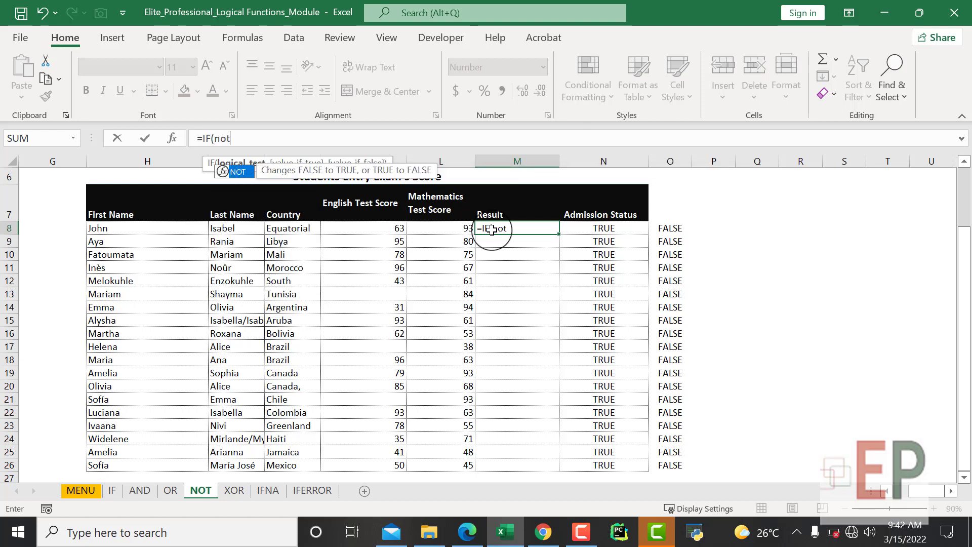
pyautogui.press('Tab')
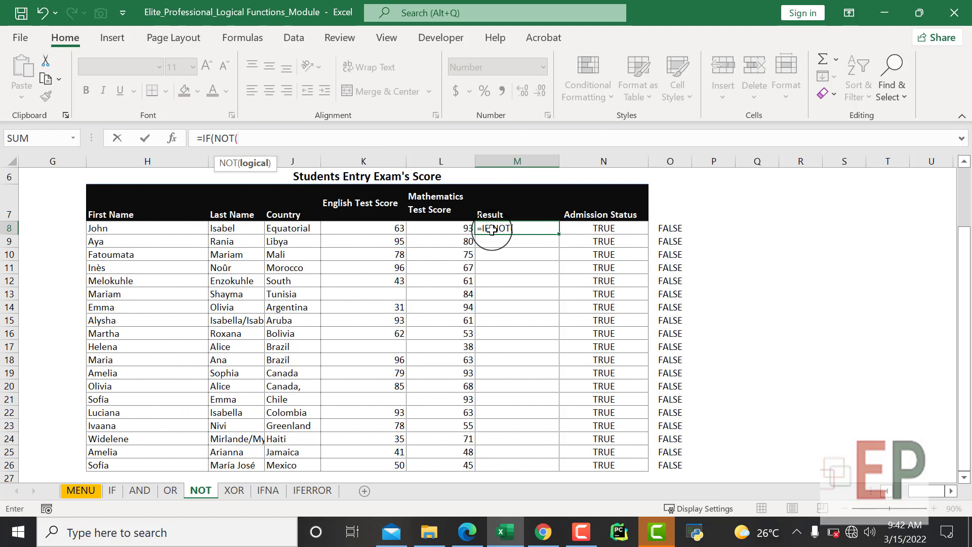
# Nest ISBLANK(K8) inside the NOT function to test the first student's English score.
pyautogui.write('islna')
pyautogui.press('BackSpace')
pyautogui.press('BackSpace')
pyautogui.press('BackSpace')
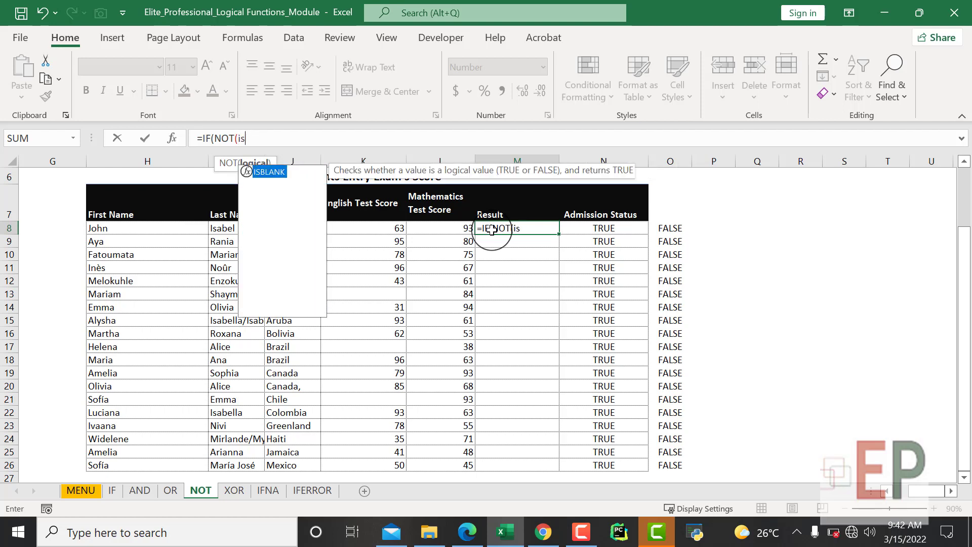
pyautogui.press('Tab')
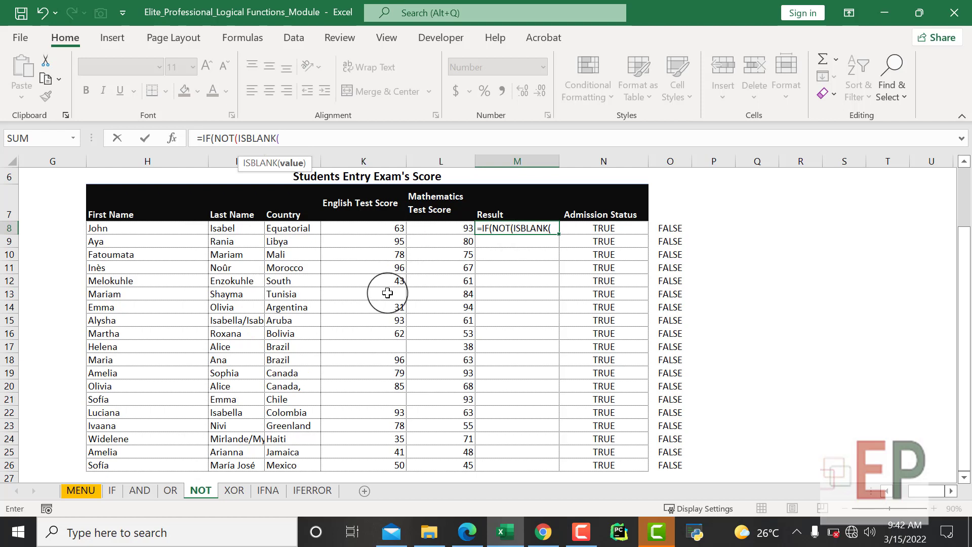
pyautogui.click(354, 229)
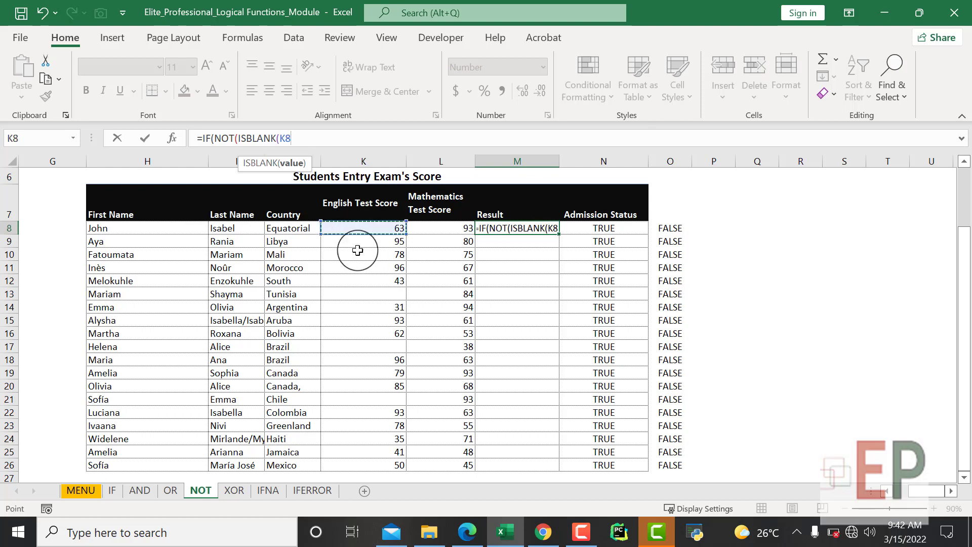
pyautogui.write(')')
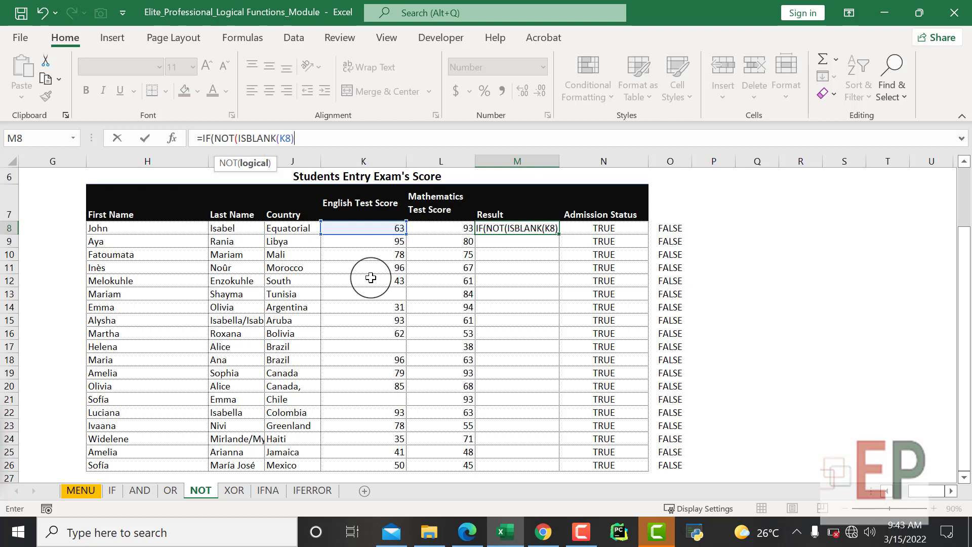
# Add K8*L8 as the value if true, multiplying the English and Mathematics scores.
pyautogui.write(',')
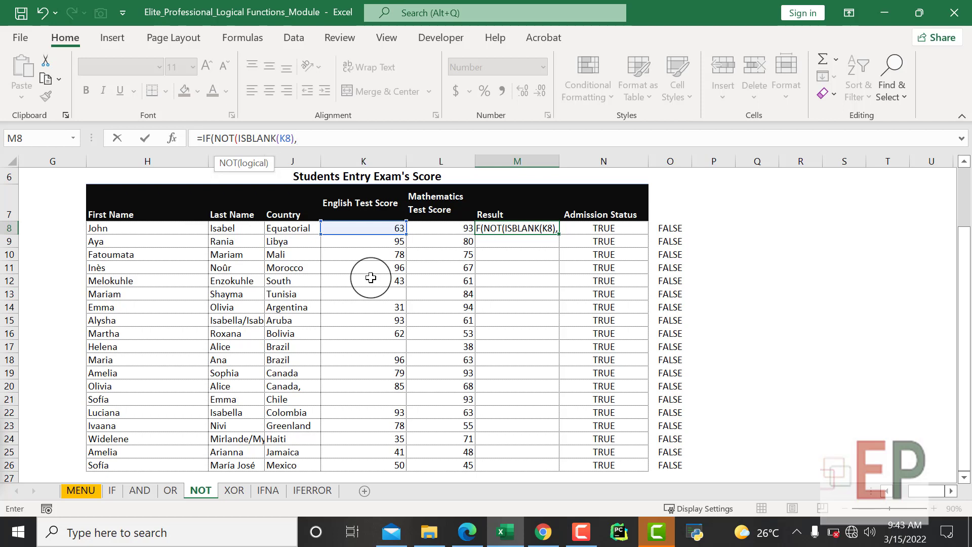
pyautogui.click(375, 227)
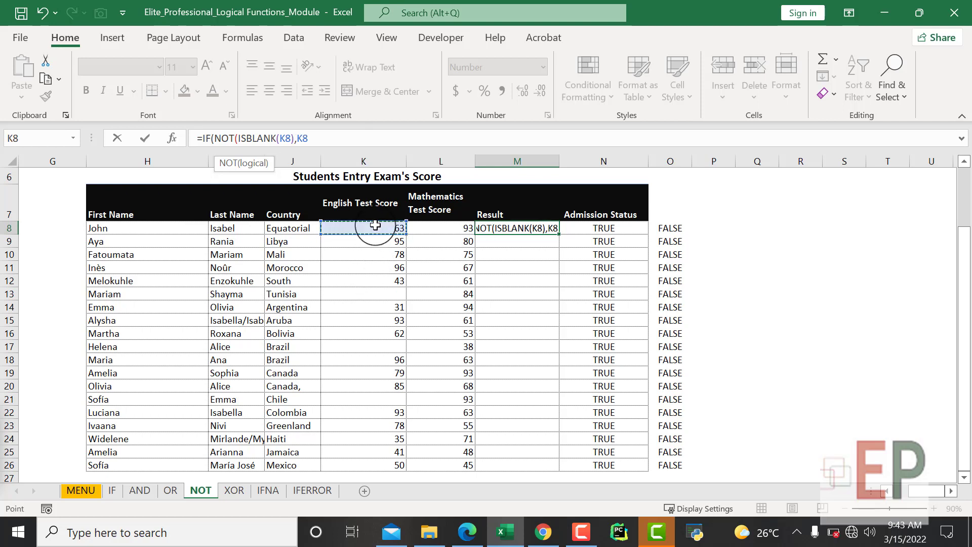
pyautogui.write('*')
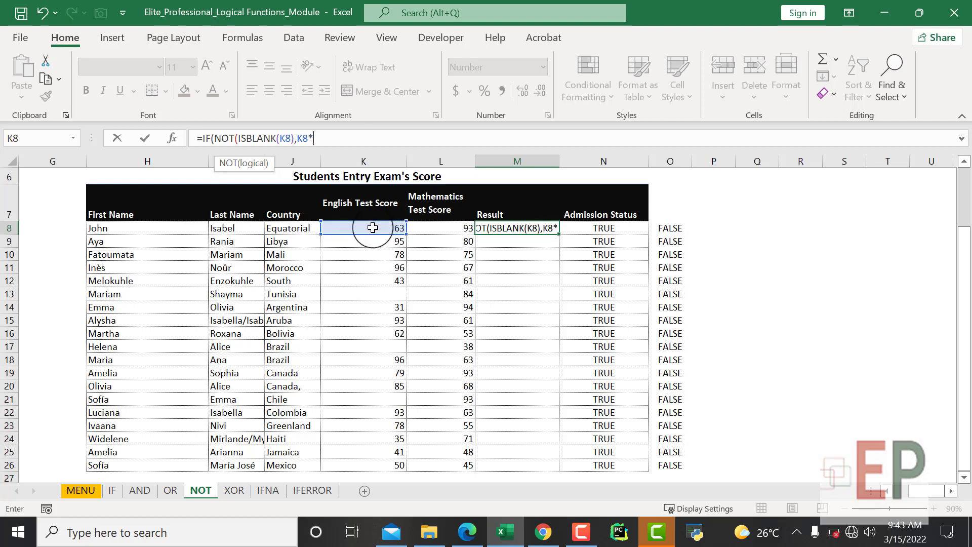
pyautogui.click(444, 229)
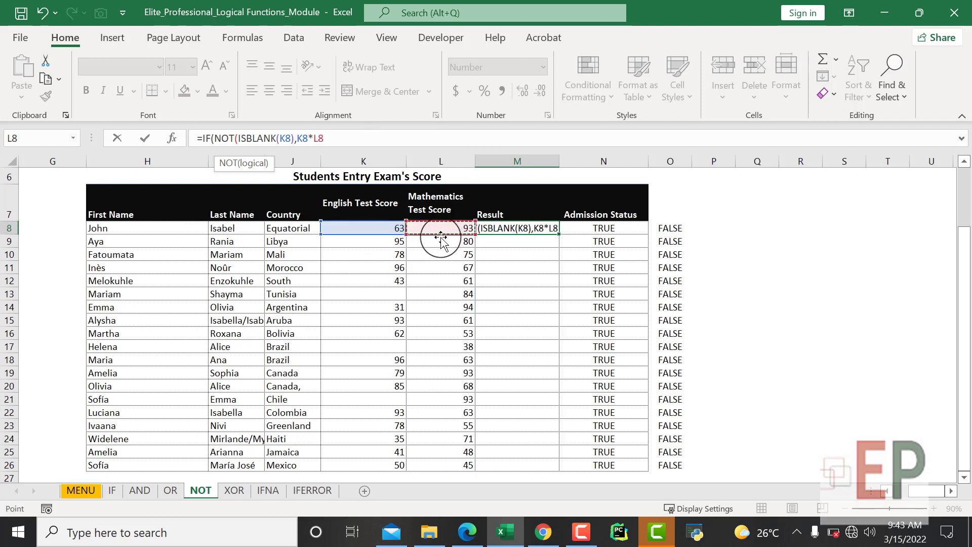
pyautogui.write(',')
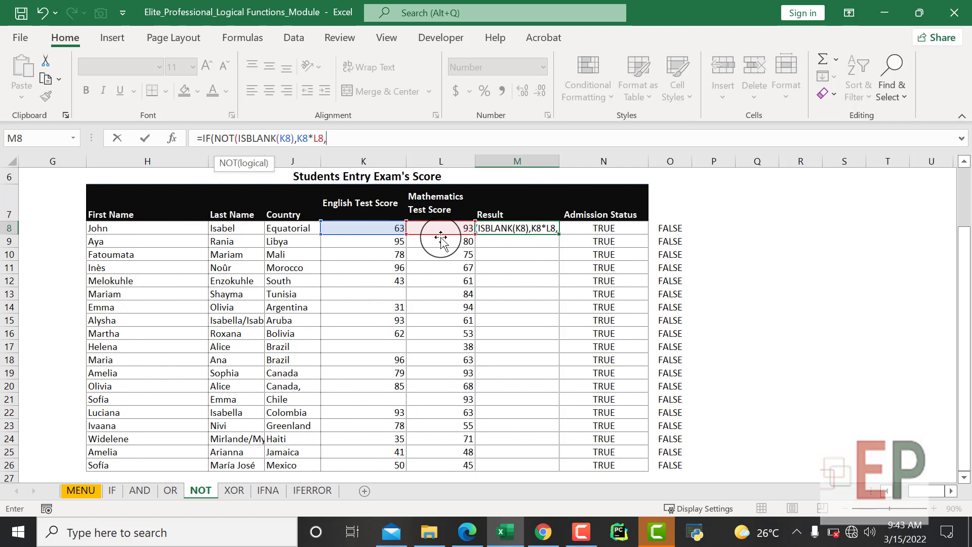
# Add "Blank" as the value if false and try to enter the formula in M8.
pyautogui.click(307, 139)
pyautogui.click(315, 139)
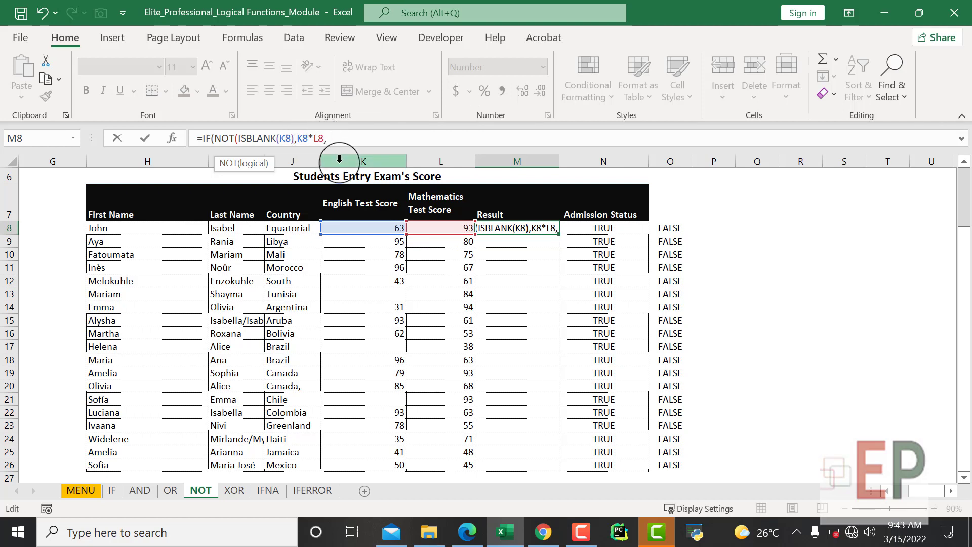
pyautogui.write('"Blank')
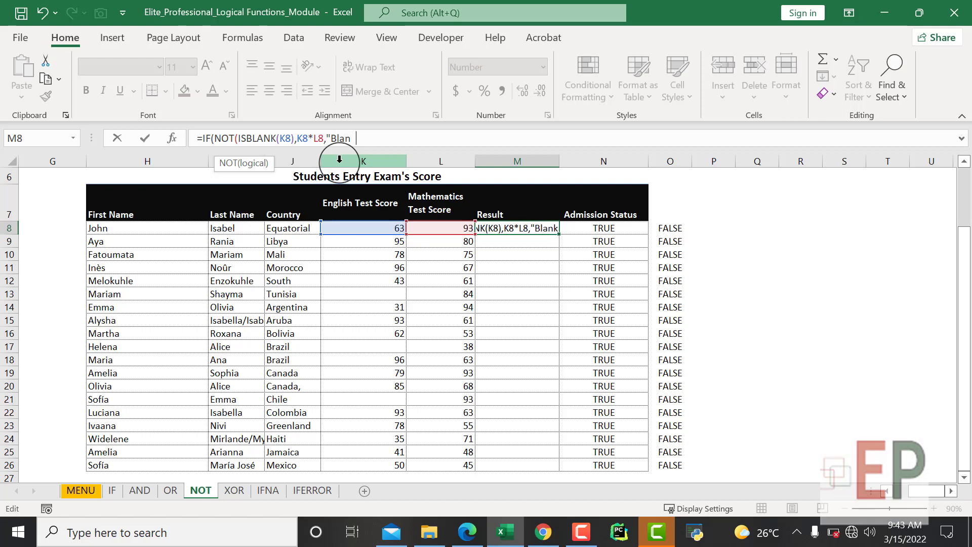
pyautogui.write('"')
pyautogui.press('Return')
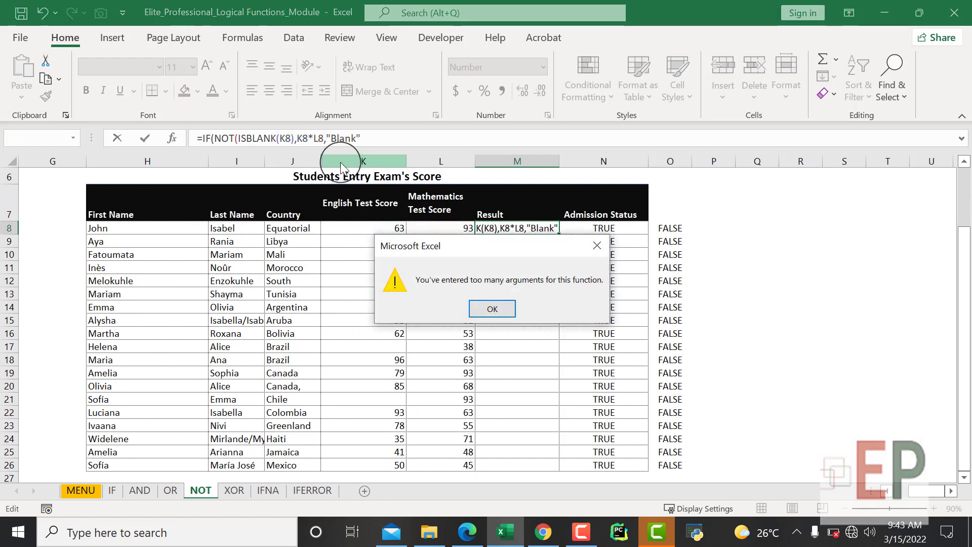
pyautogui.press('Return')
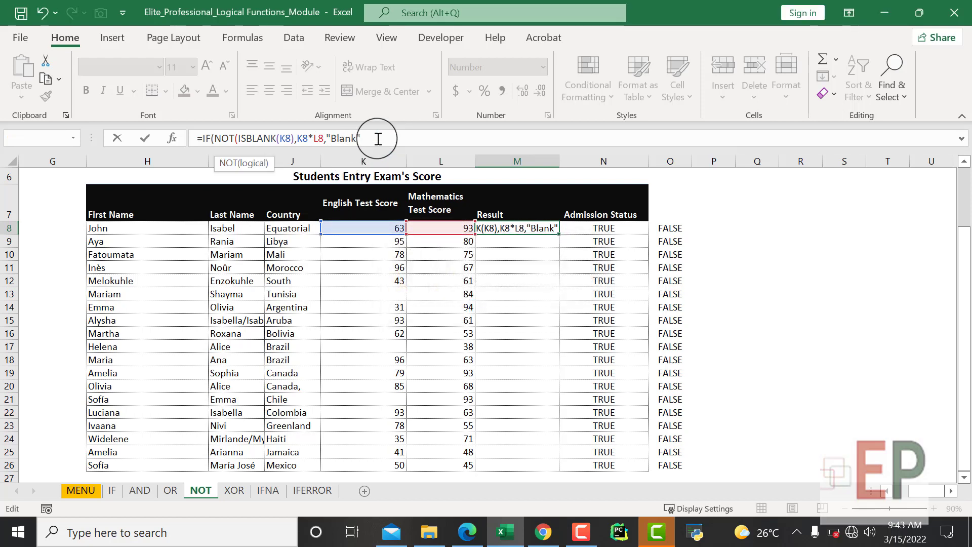
# Correct the parentheses to make M8 =IF(NOT(ISBLANK(K8)),K8*L8,"Blank") and fill it down the Result column to row 26.
pyautogui.write(')')
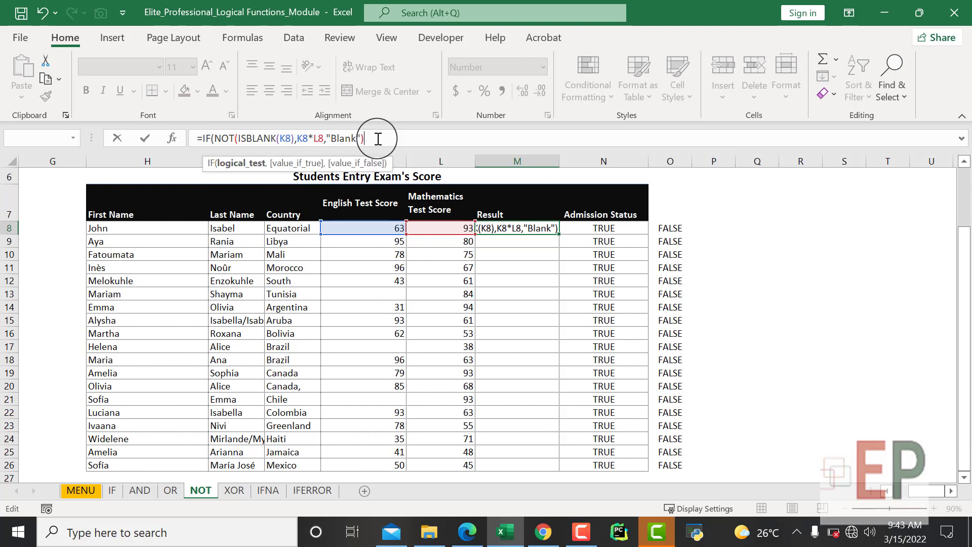
pyautogui.click(229, 141)
pyautogui.click(237, 141)
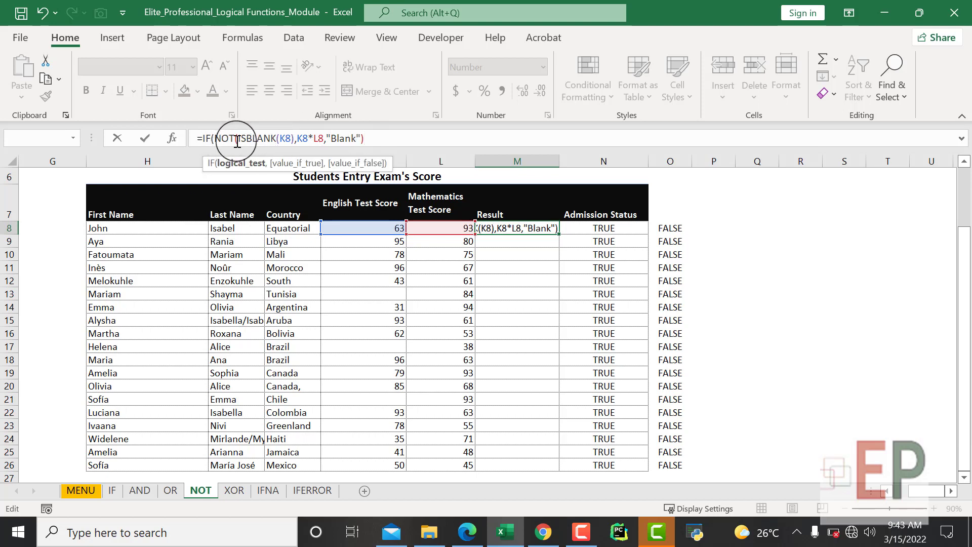
pyautogui.click(263, 137)
pyautogui.click(237, 139)
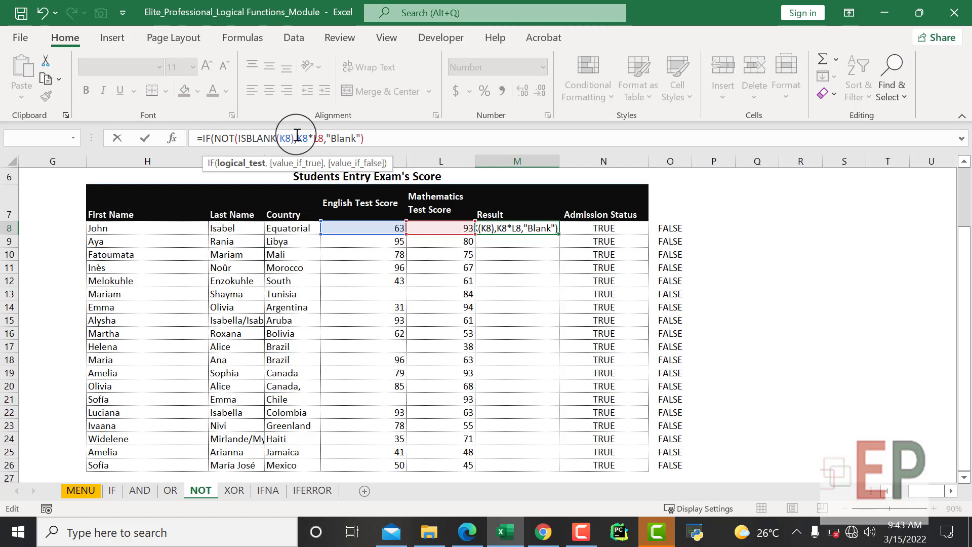
pyautogui.click(293, 138)
pyautogui.press('Right')
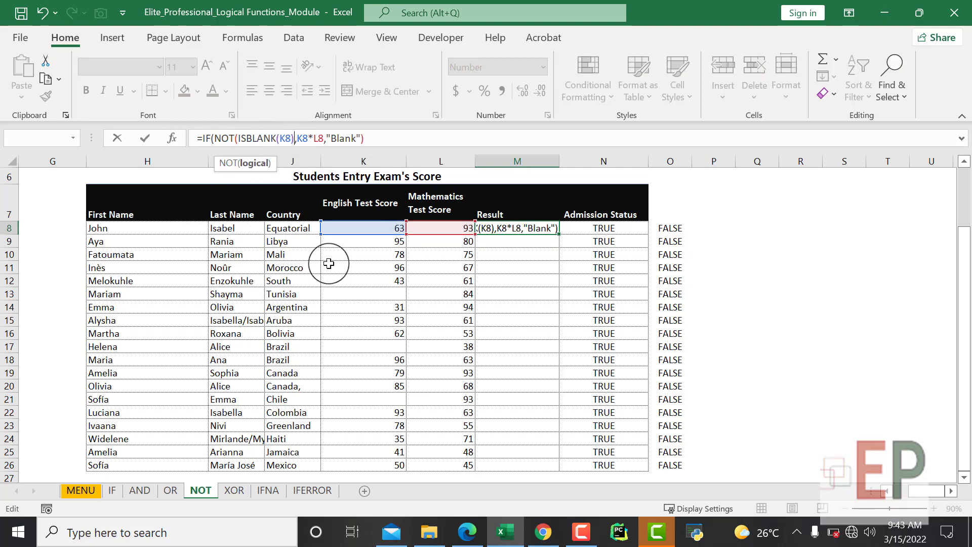
pyautogui.write(')')
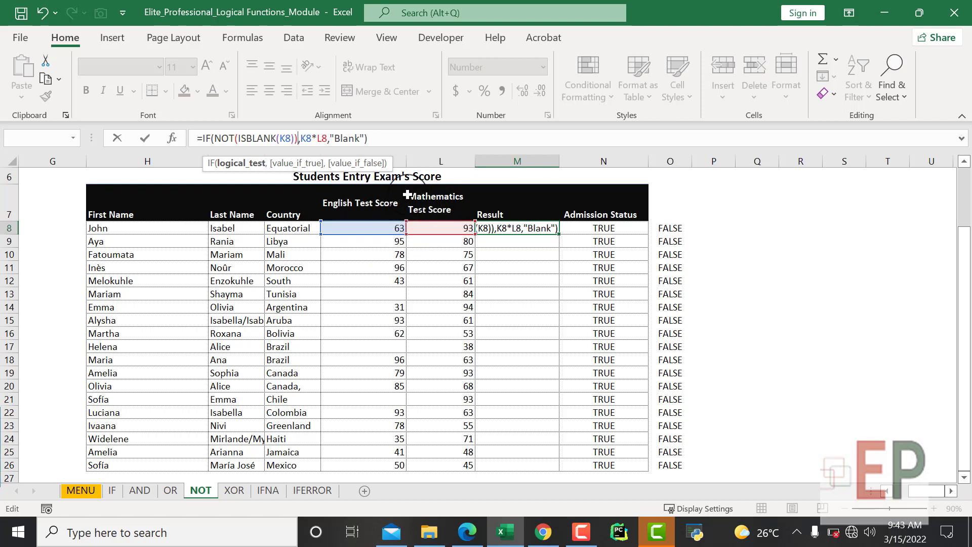
pyautogui.press('Return')
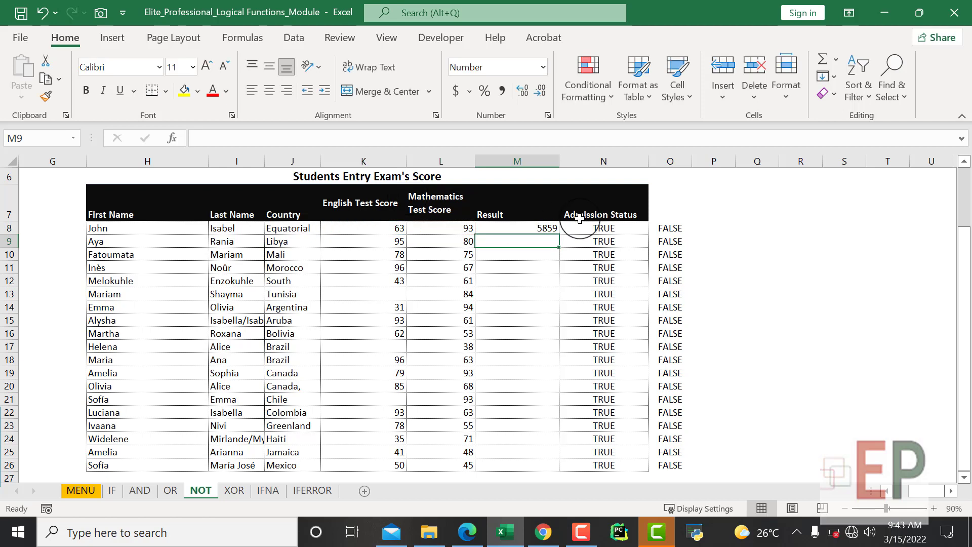
pyautogui.click(556, 228)
pyautogui.doubleClick(557, 231)
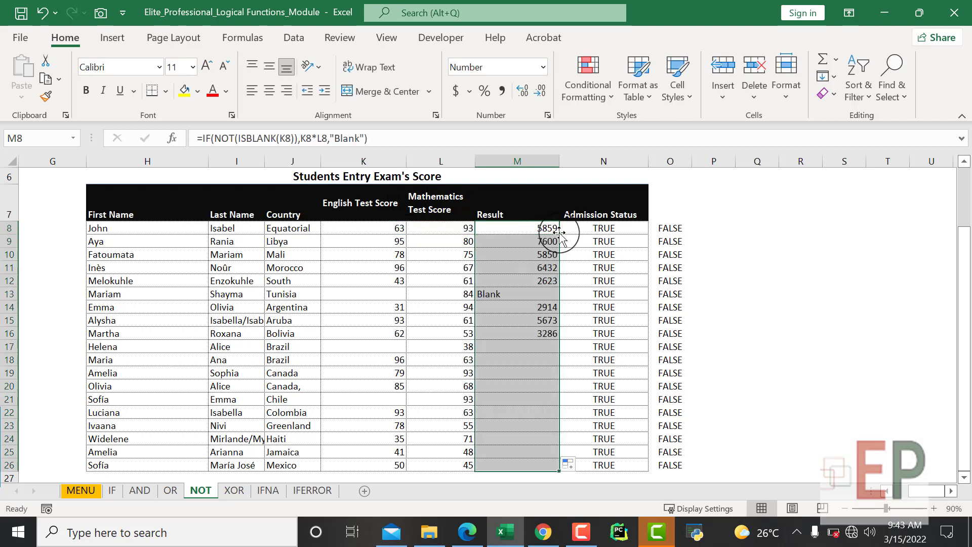
# Examine the formula in M13 and compare its result with the empty English score in K13.
pyautogui.click(491, 294)
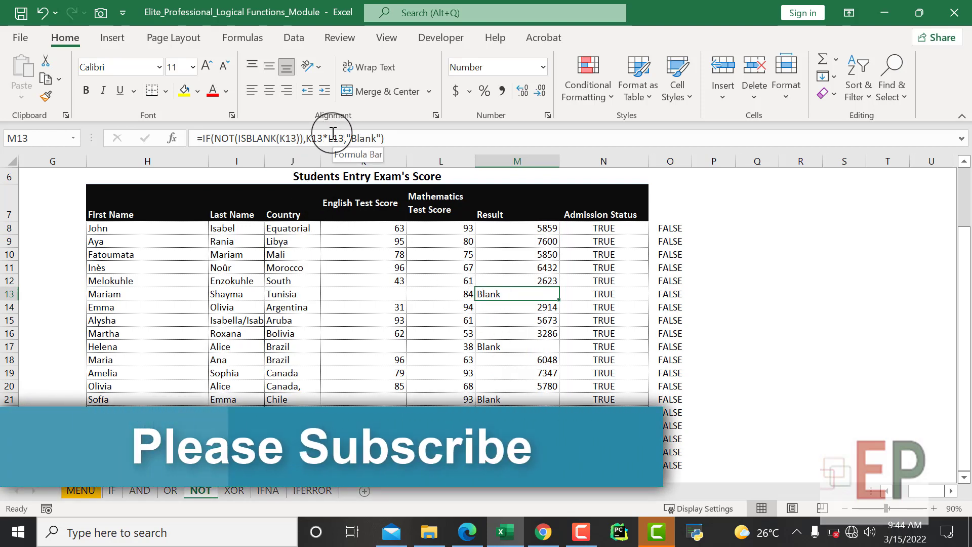
pyautogui.click(371, 138)
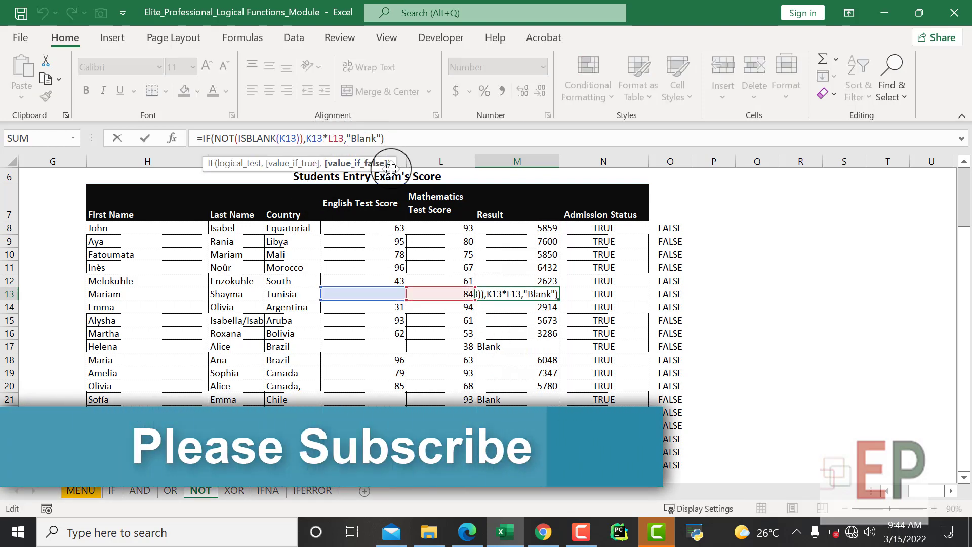
pyautogui.press('Return')
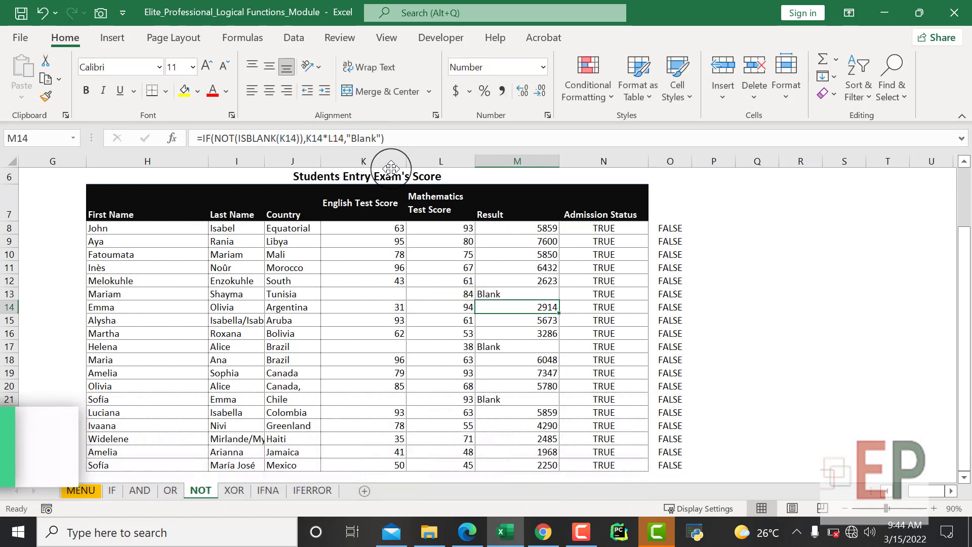
pyautogui.press('Up')
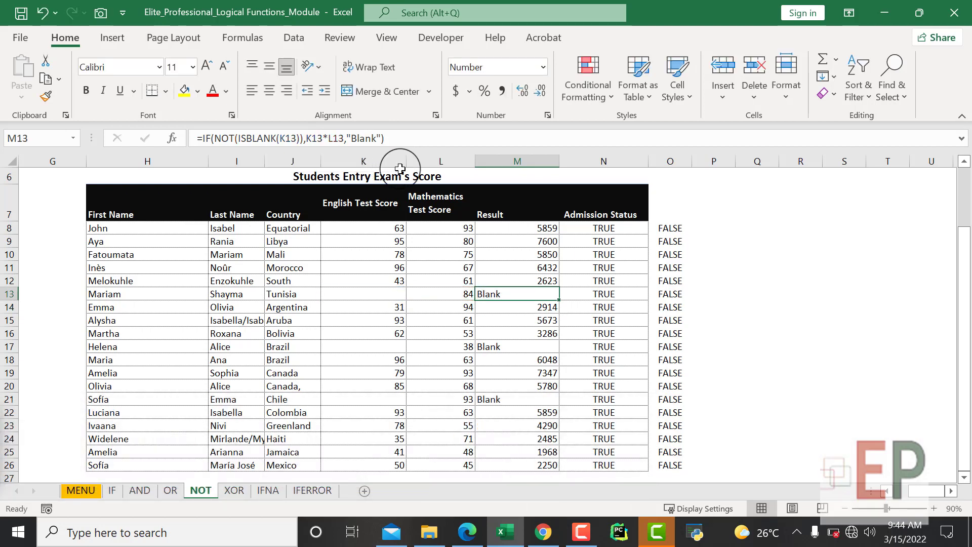
pyautogui.click(379, 292)
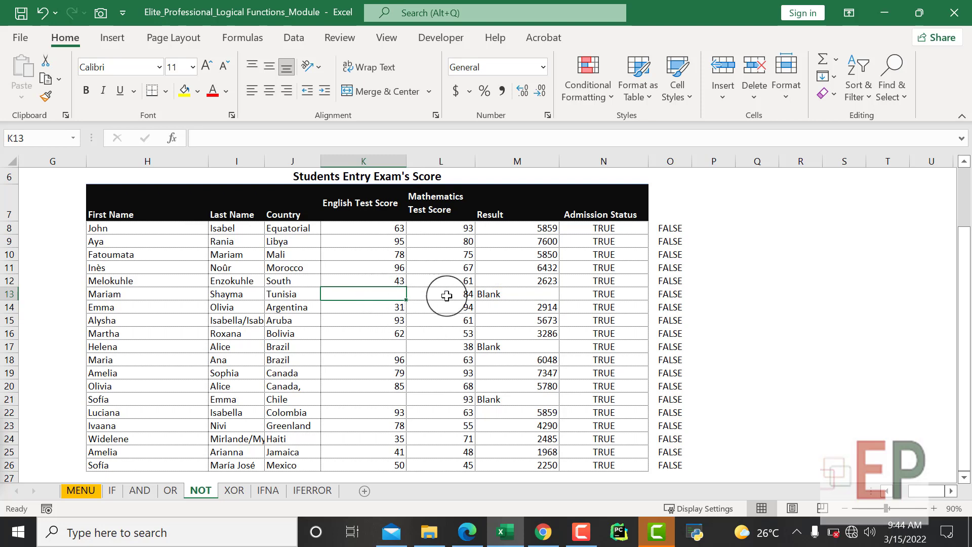
pyautogui.click(501, 292)
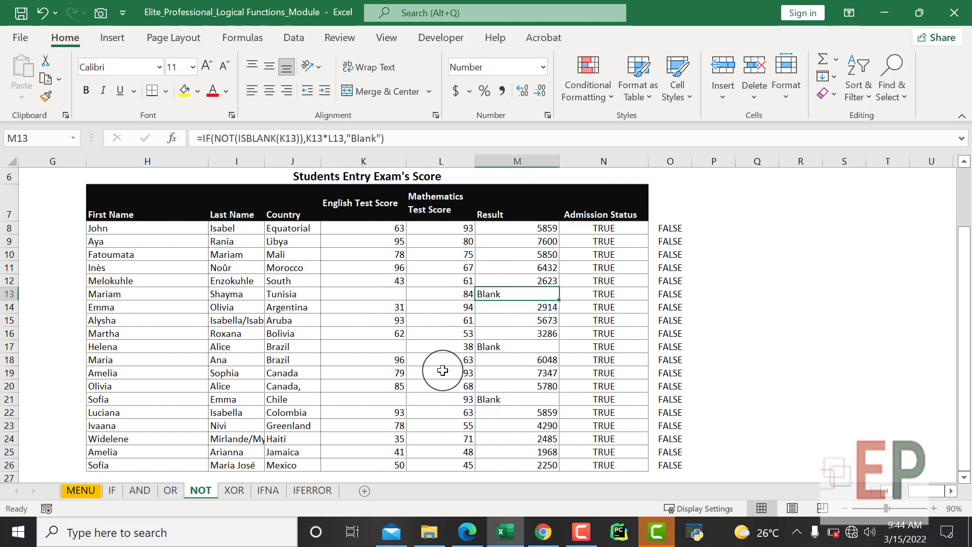